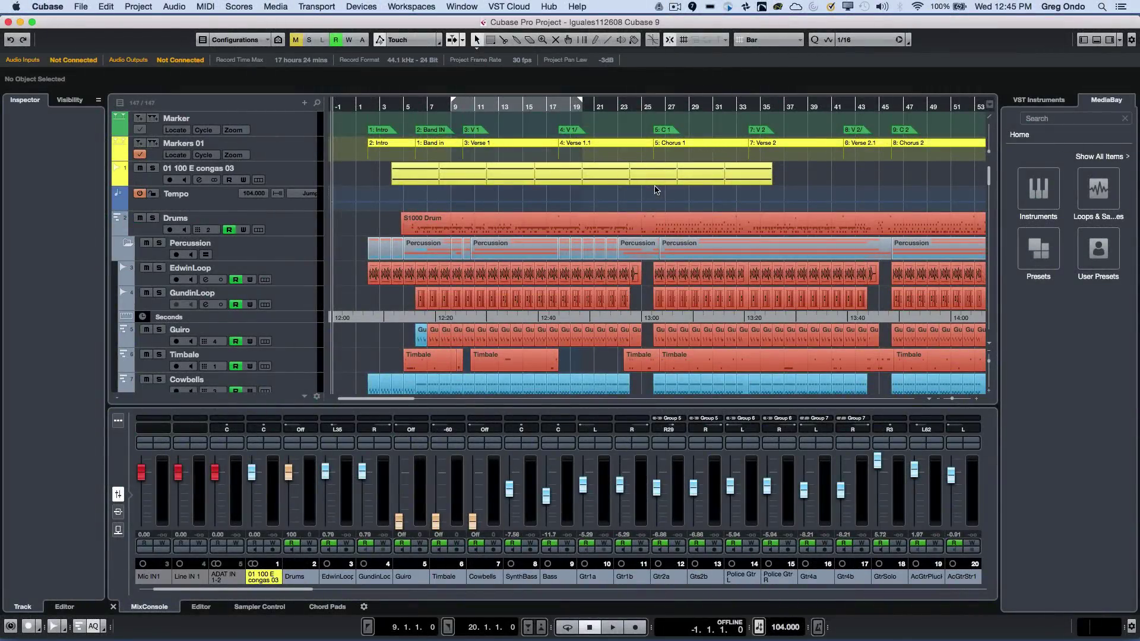
Place the project cursor at the start of bar 22 in the ruler
{"action": "left_click", "coordinate": [602, 104]}
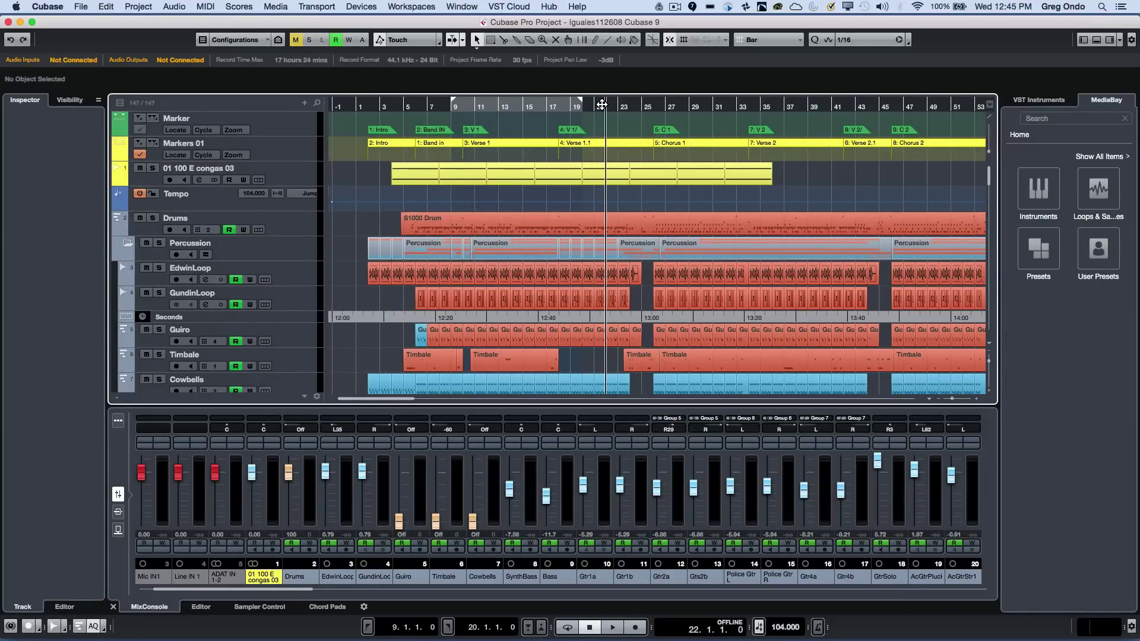
Zoom in horizontally twice around bar 22, then back out to show all markers and events
{"action": "key", "text": "h"}
{"action": "key", "text": "h"}
{"action": "key", "text": "h"}
{"action": "key", "text": "h"}
{"action": "key", "text": "h"}
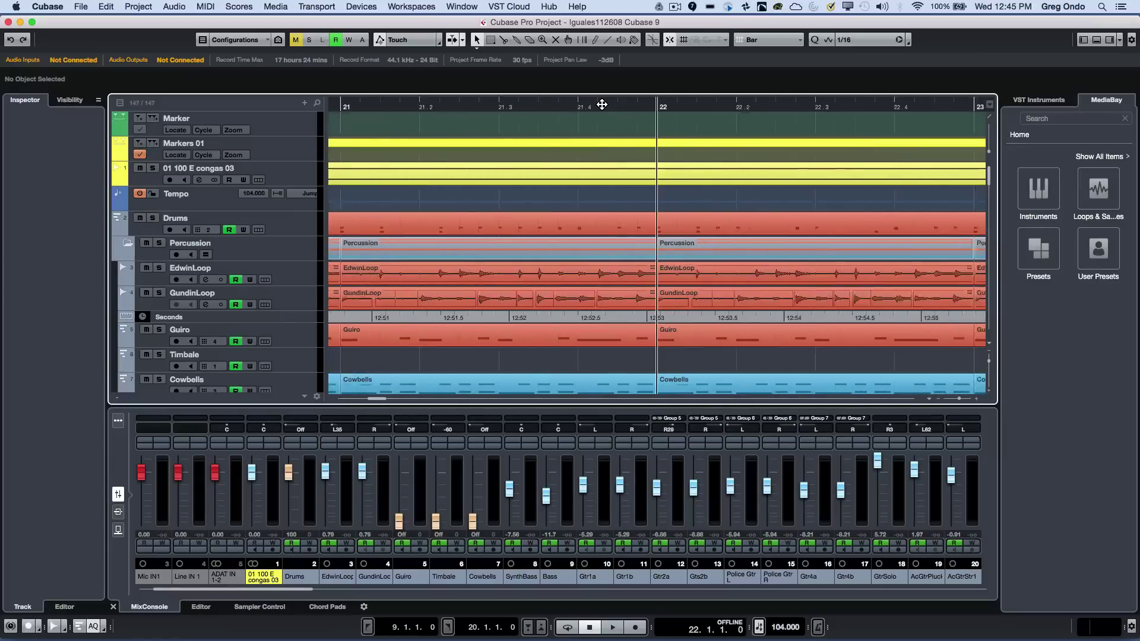
{"action": "key", "text": "h"}
{"action": "key", "text": "h"}
{"action": "key", "text": "h"}
{"action": "key", "text": "h"}
{"action": "key", "text": "h"}
{"action": "key", "text": "h"}
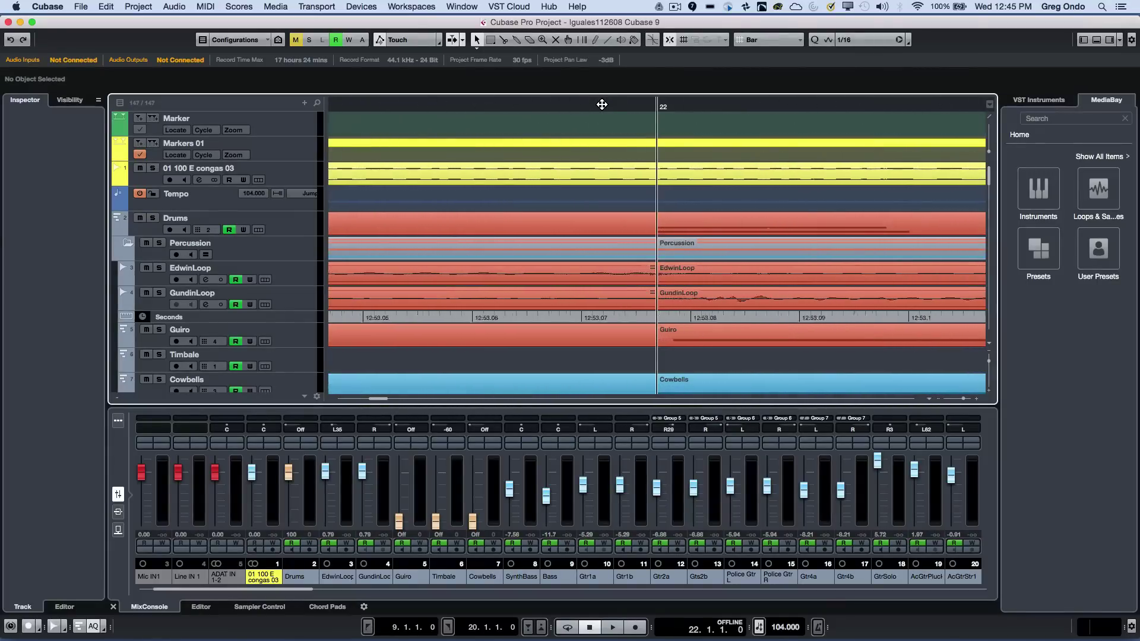
{"action": "key", "text": "g"}
{"action": "key", "text": "g"}
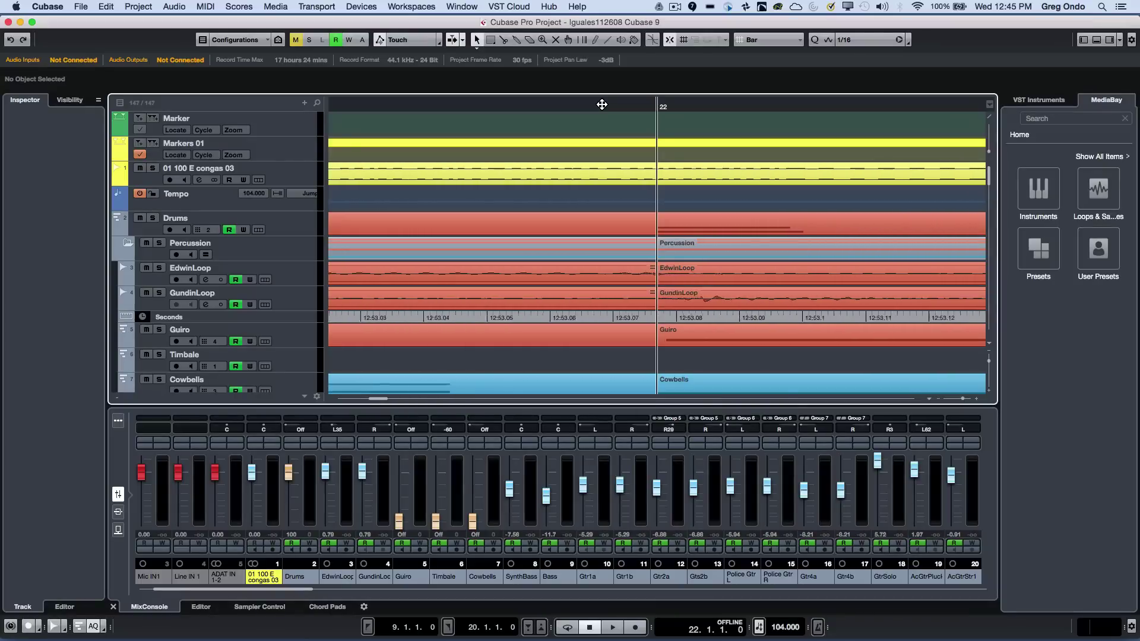
{"action": "key", "text": "g"}
{"action": "key", "text": "g"}
{"action": "key", "text": "g"}
{"action": "key", "text": "g"}
{"action": "key", "text": "g"}
{"action": "key", "text": "g"}
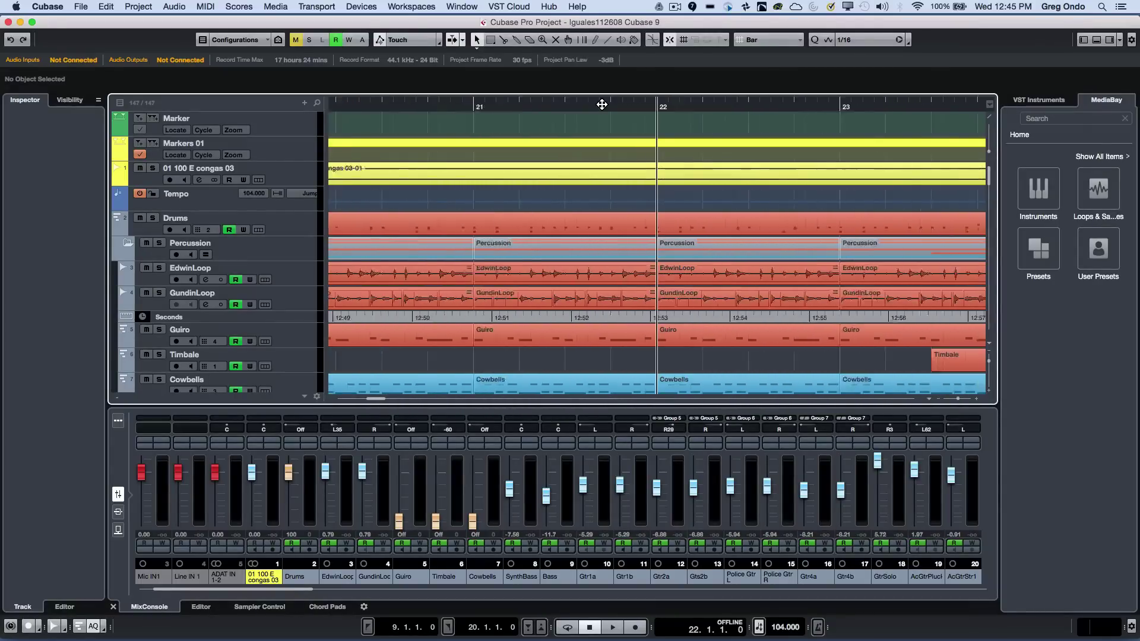
{"action": "key", "text": "g"}
{"action": "key", "text": "g"}
{"action": "key", "text": "g"}
{"action": "key", "text": "g"}
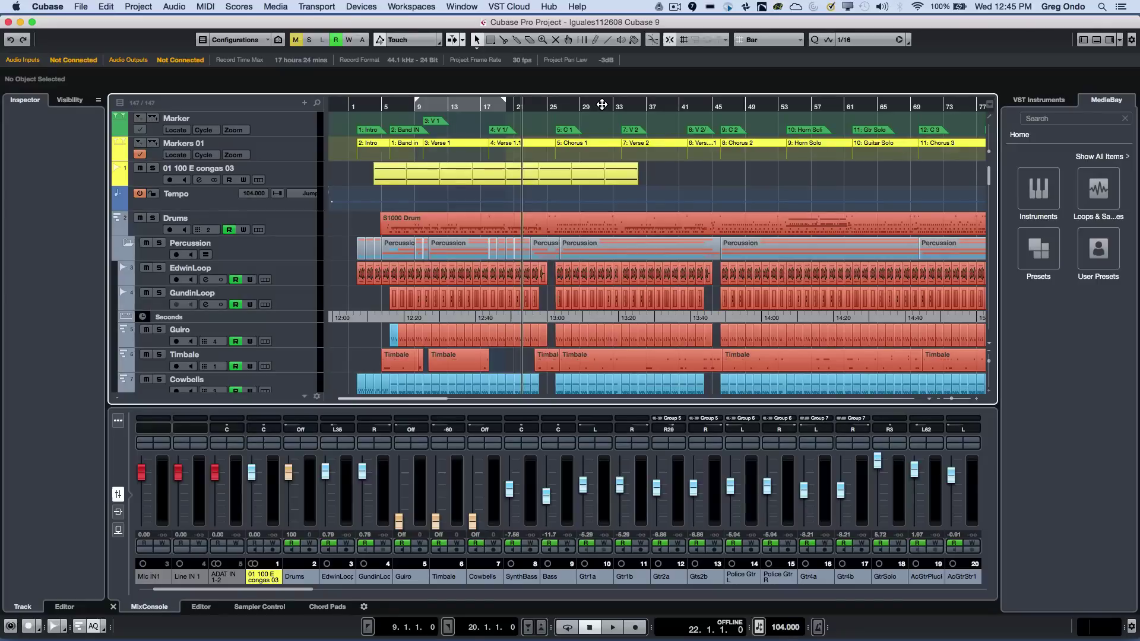
Make tracks two steps taller, shrink them to show many tracks, then restore normal height
{"action": "key", "text": "shift+h"}
{"action": "key", "text": "shift+h"}
{"action": "key", "text": "shift+h"}
{"action": "key", "text": "shift+h"}
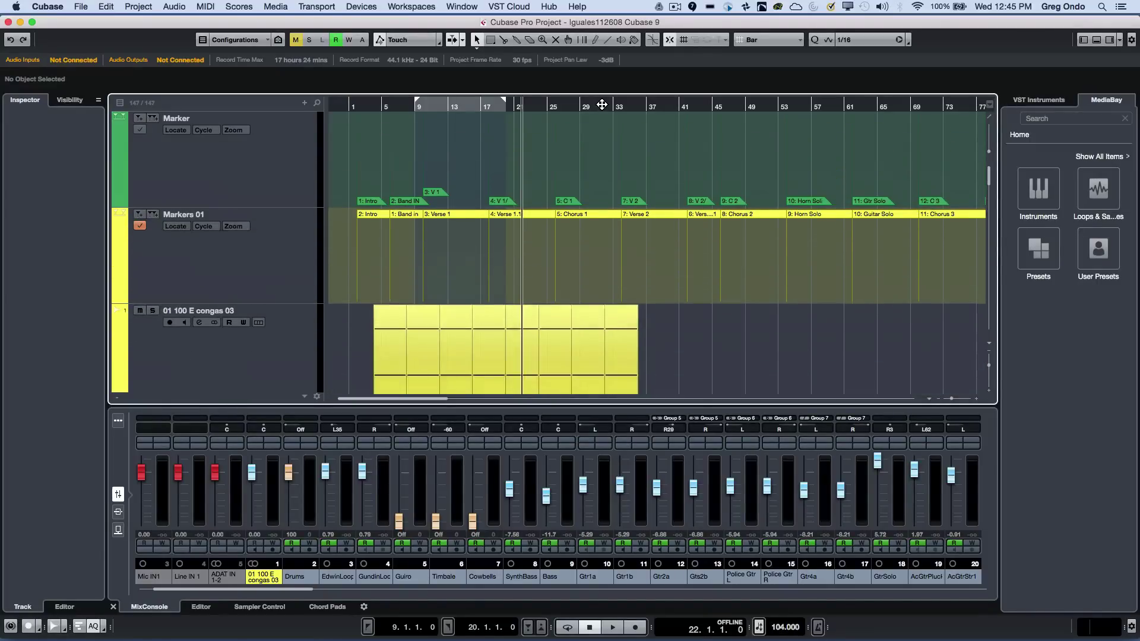
{"action": "key", "text": "shift+h"}
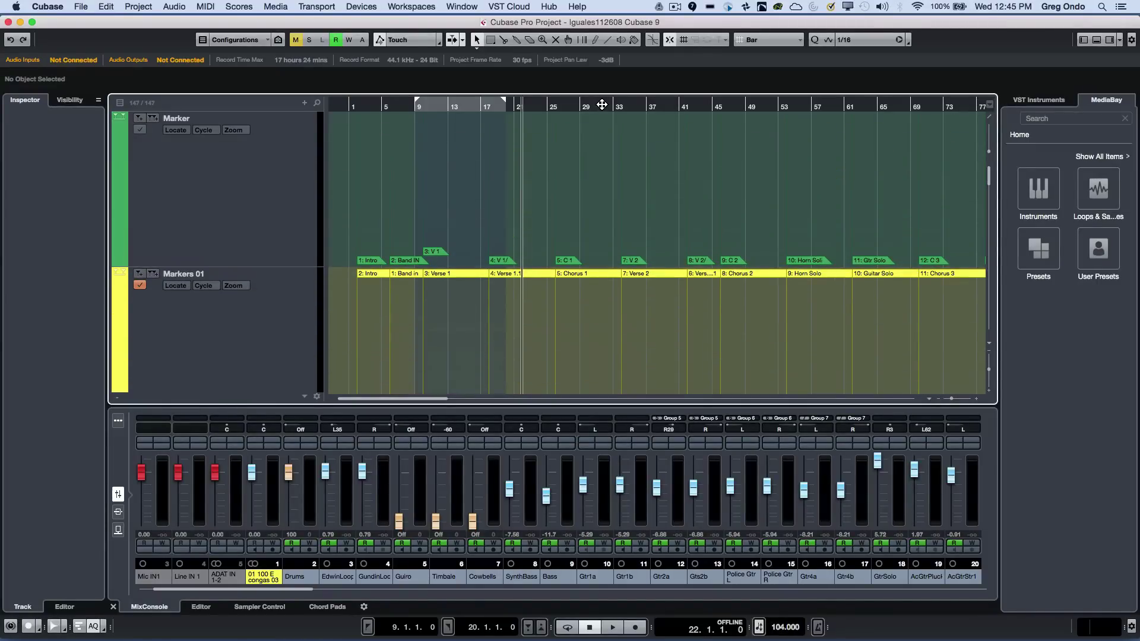
{"action": "key", "text": "shift+g"}
{"action": "key", "text": "shift+g"}
{"action": "key", "text": "shift+g"}
{"action": "key", "text": "shift+g"}
{"action": "key", "text": "shift+g"}
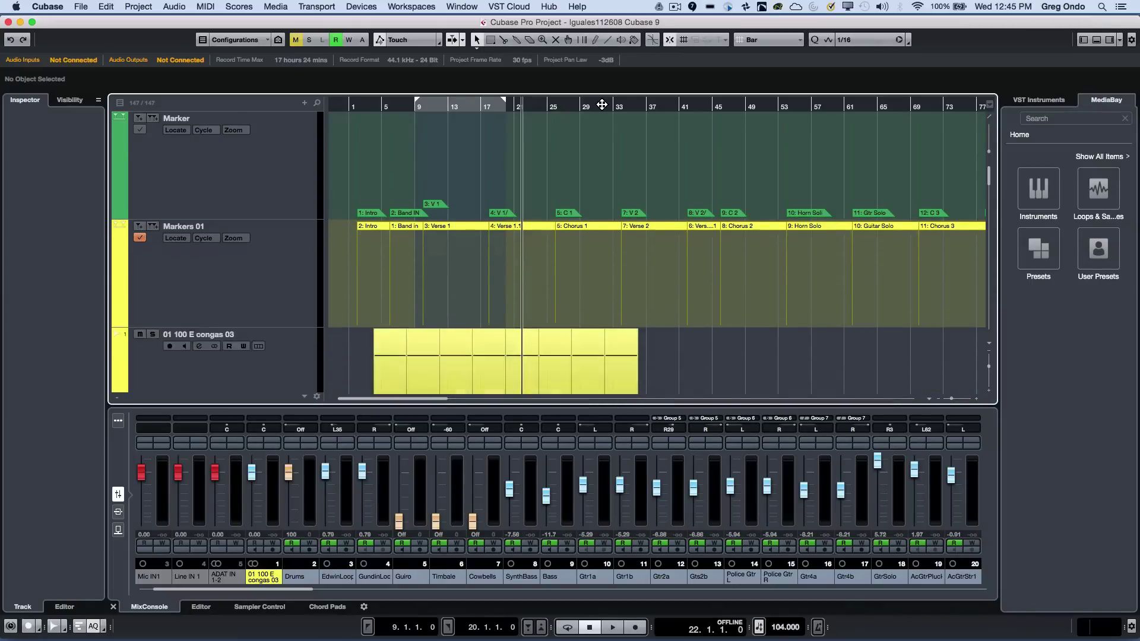
{"action": "key", "text": "shift+g"}
{"action": "key", "text": "shift+g"}
{"action": "key", "text": "shift+g"}
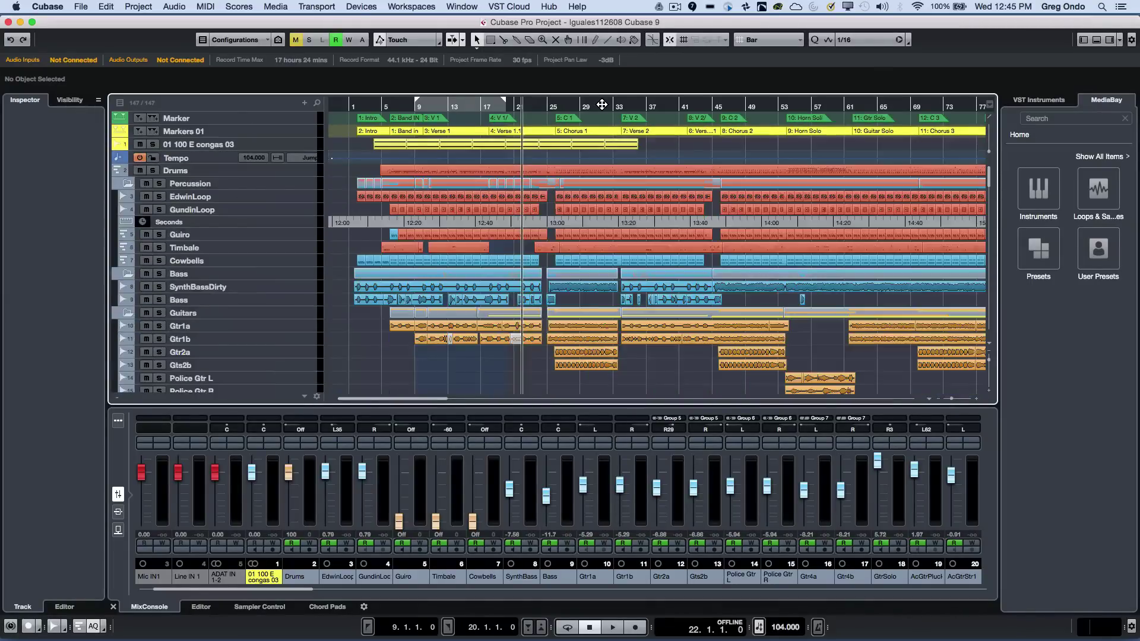
{"action": "key", "text": "shift+h"}
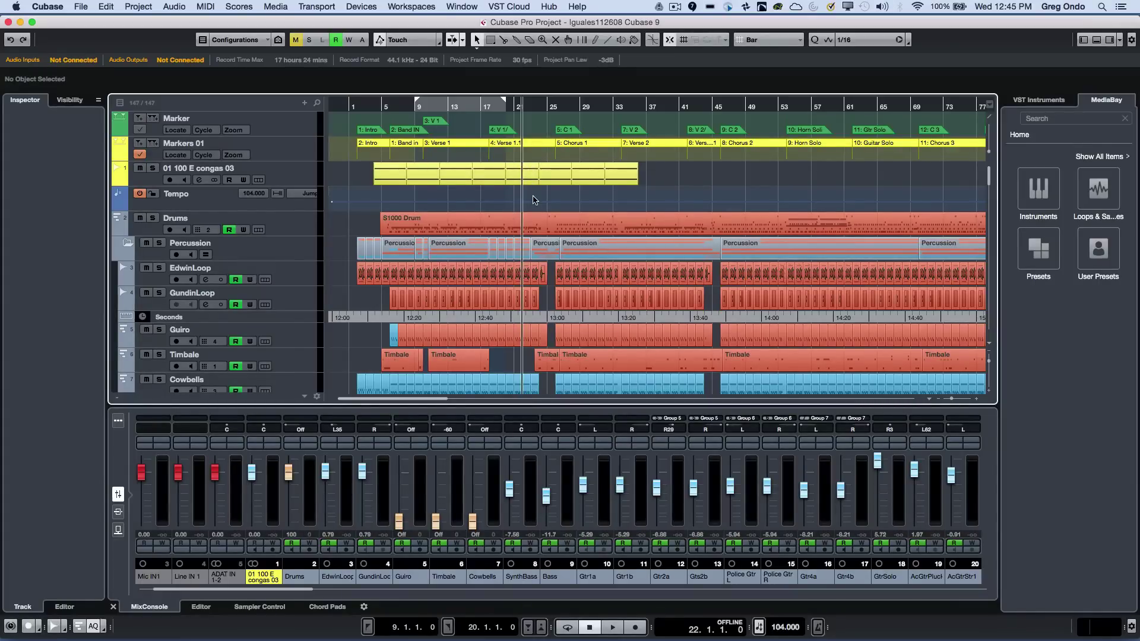
Zoom out to the whole project with G, back in with H, then ruler-zoom around bar 36
{"action": "key", "text": "g"}
{"action": "key", "text": "g"}
{"action": "key", "text": "g"}
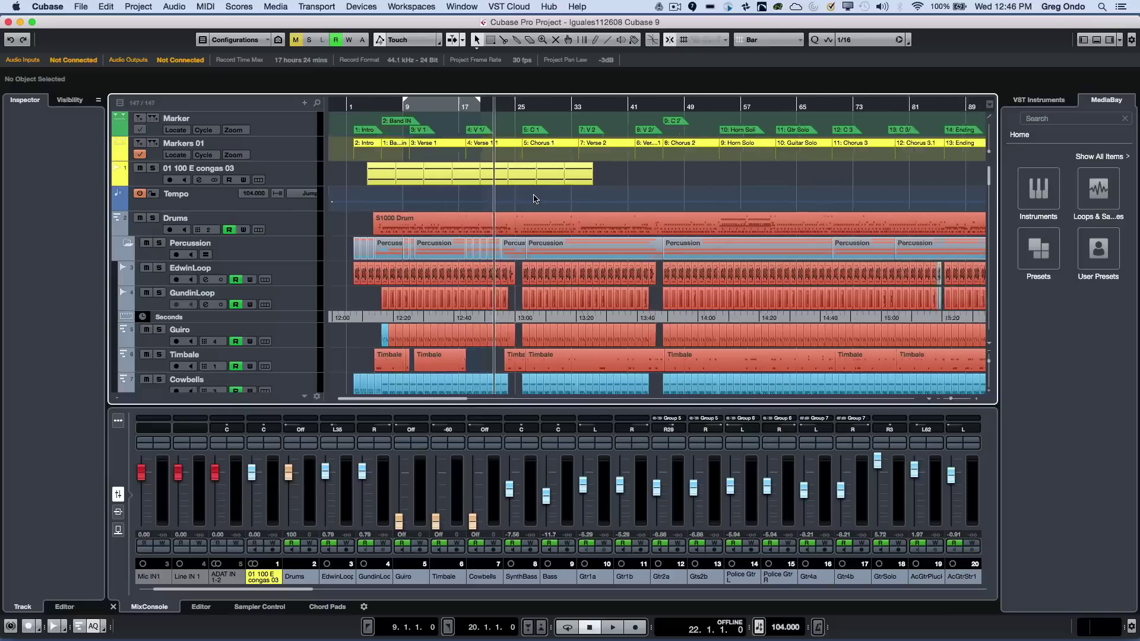
{"action": "key", "text": "g"}
{"action": "key", "text": "g"}
{"action": "key", "text": "g"}
{"action": "key", "text": "g"}
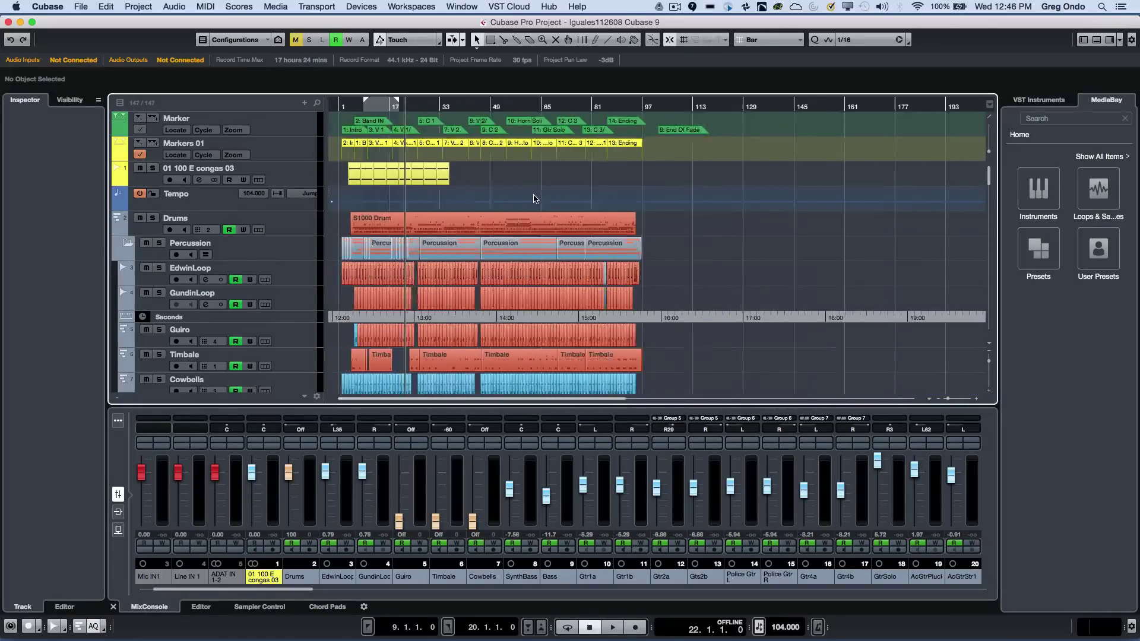
{"action": "key", "text": "h"}
{"action": "key", "text": "h"}
{"action": "key", "text": "h"}
{"action": "key", "text": "h"}
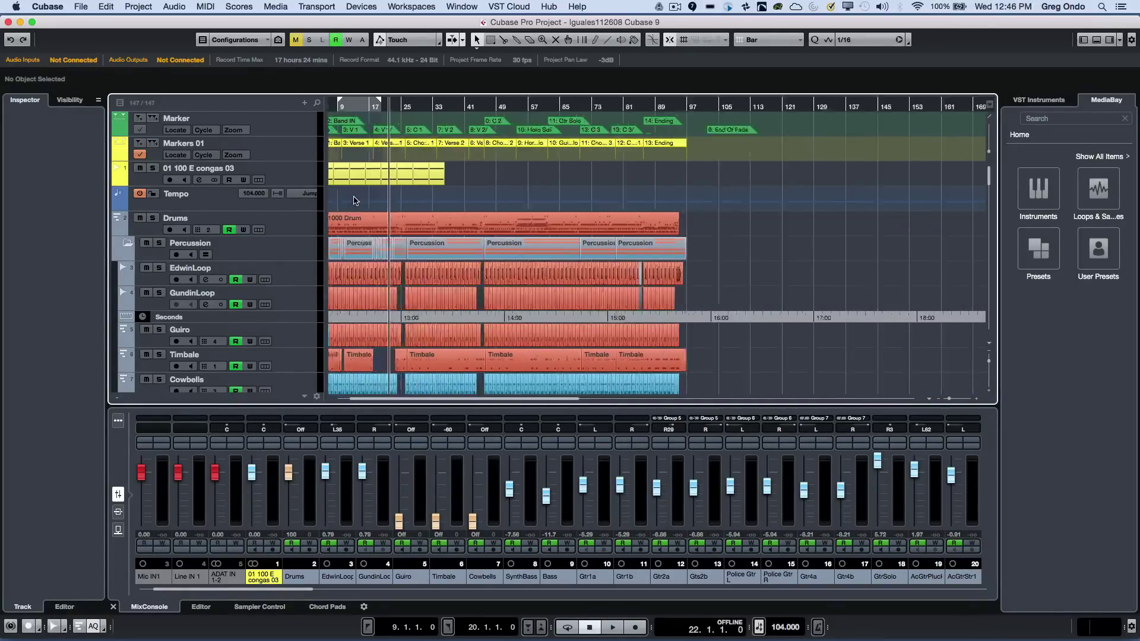
{"action": "mouse_move", "coordinate": [351, 156]}
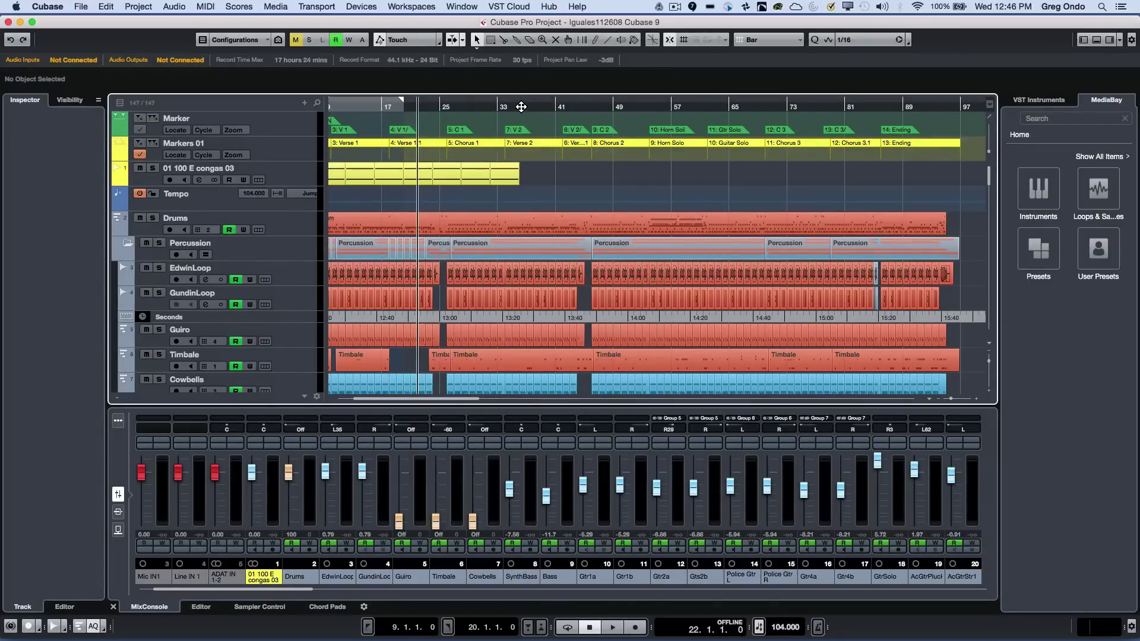
{"action": "left_click_drag", "start_coordinate": [522, 107], "coordinate": [368, 149]}
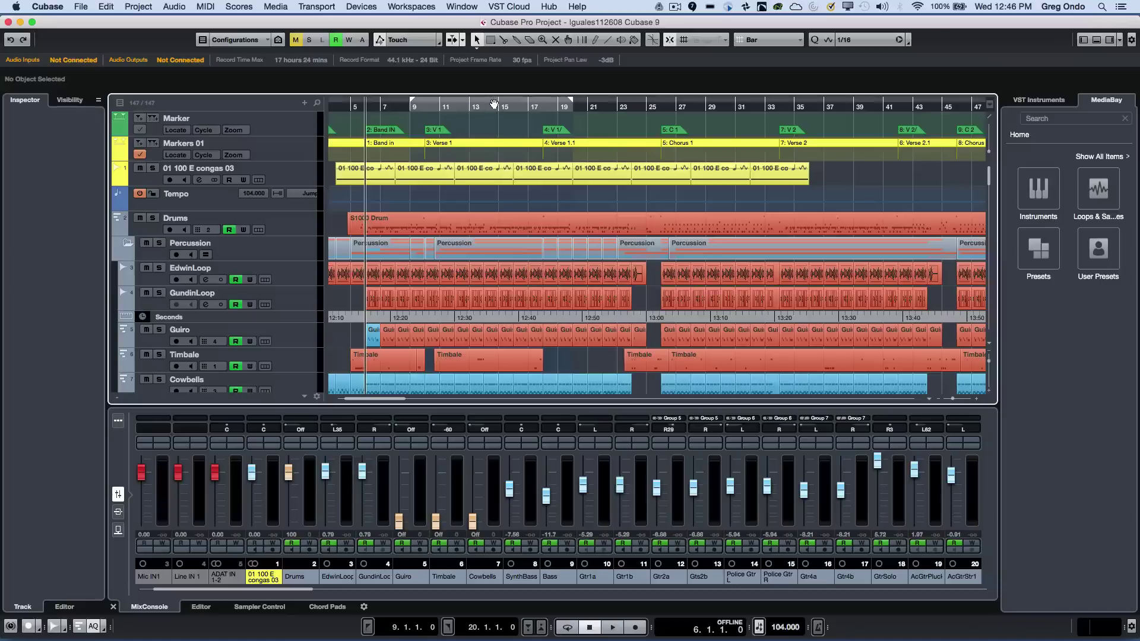
Toggle cycle for bars 9–19 on and off, leaving it off, then zoom in around bars 14–19
{"action": "left_click", "coordinate": [494, 104]}
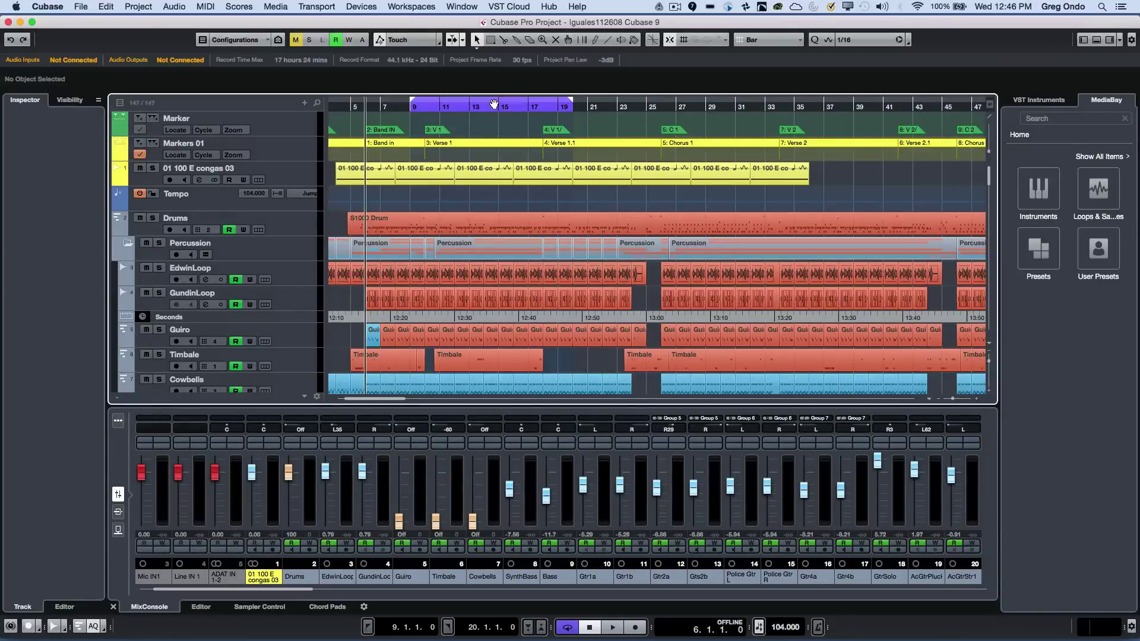
{"action": "left_click", "coordinate": [494, 104]}
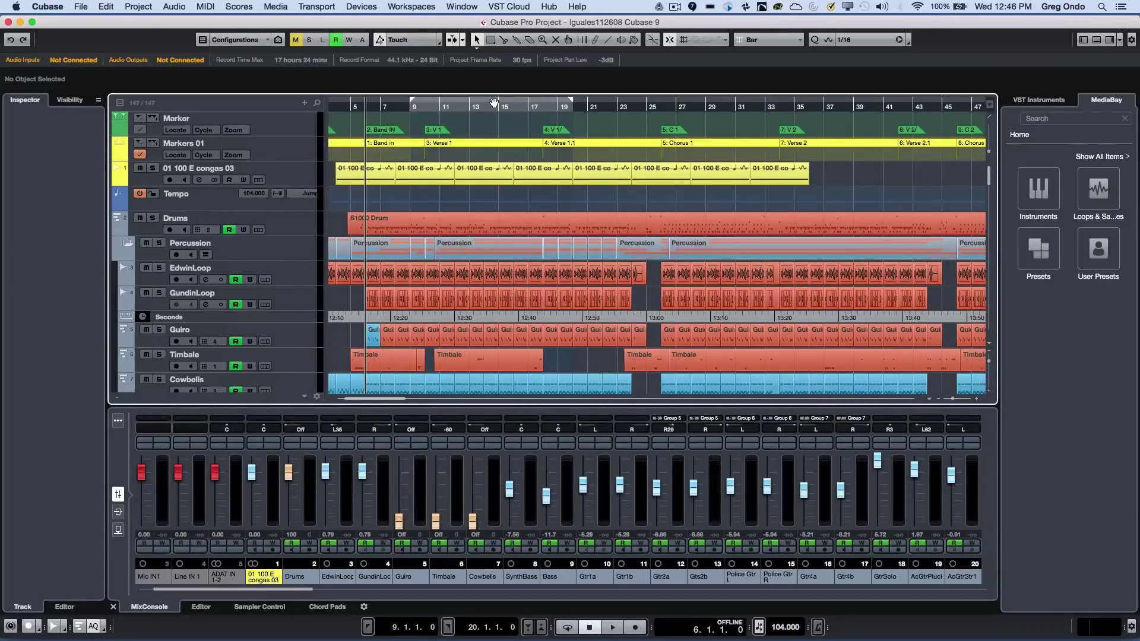
{"action": "left_click", "coordinate": [494, 105]}
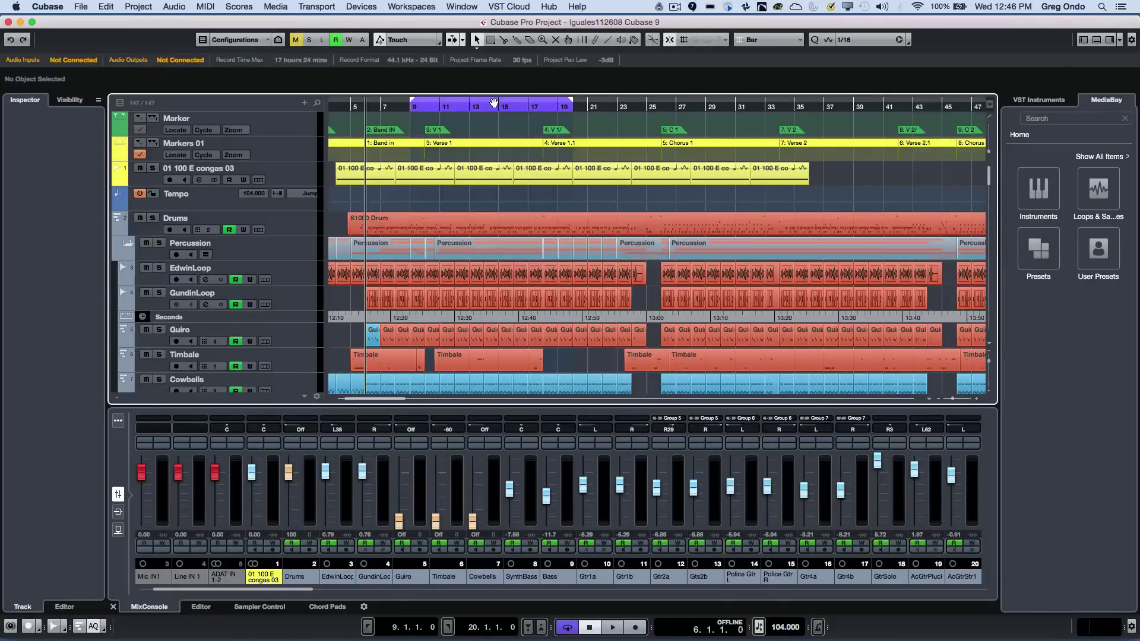
{"action": "left_click", "coordinate": [490, 104]}
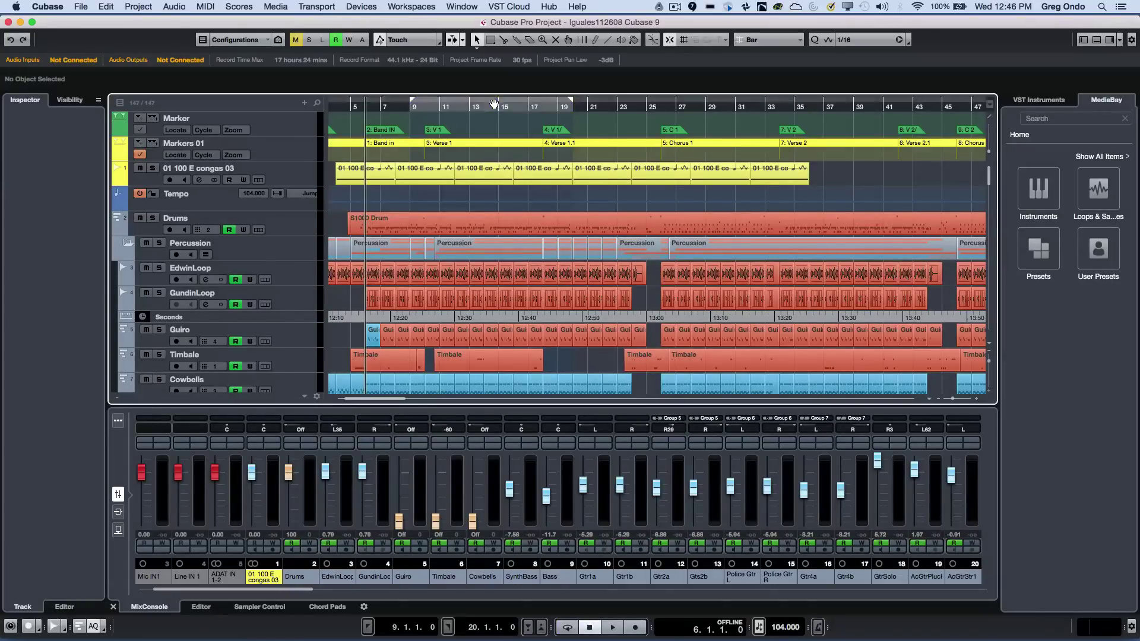
{"action": "left_click_drag", "start_coordinate": [489, 105], "coordinate": [494, 103]}
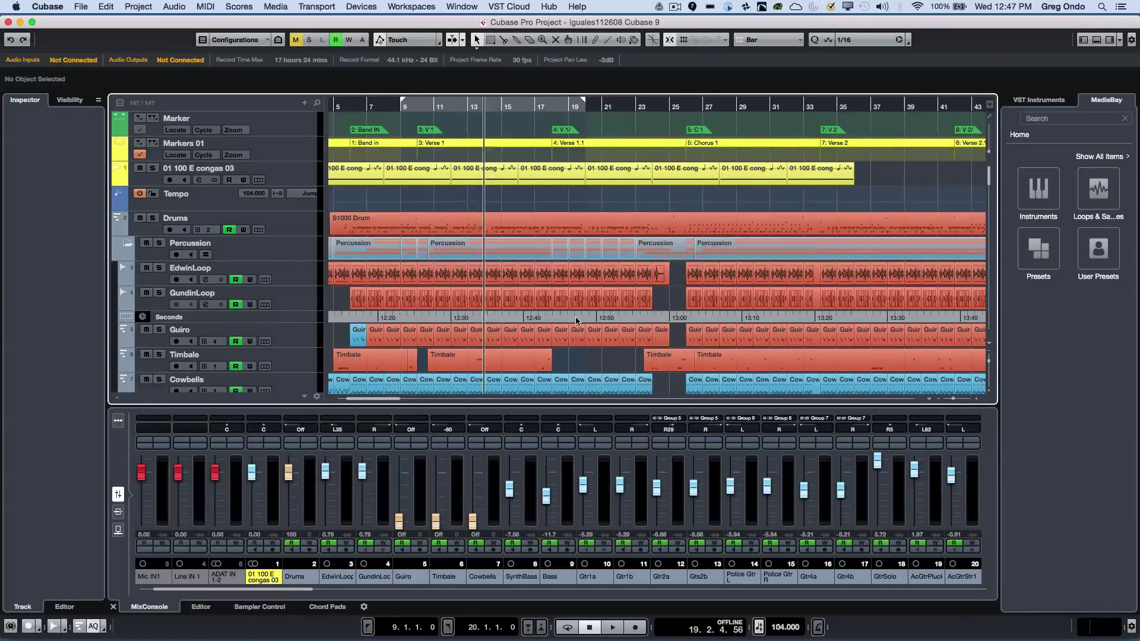
{"action": "mouse_move", "coordinate": [577, 321]}
{"action": "left_mouse_down"}
{"action": "mouse_move", "coordinate": [574, 365]}
{"action": "mouse_move", "coordinate": [575, 320]}
{"action": "left_mouse_up"}
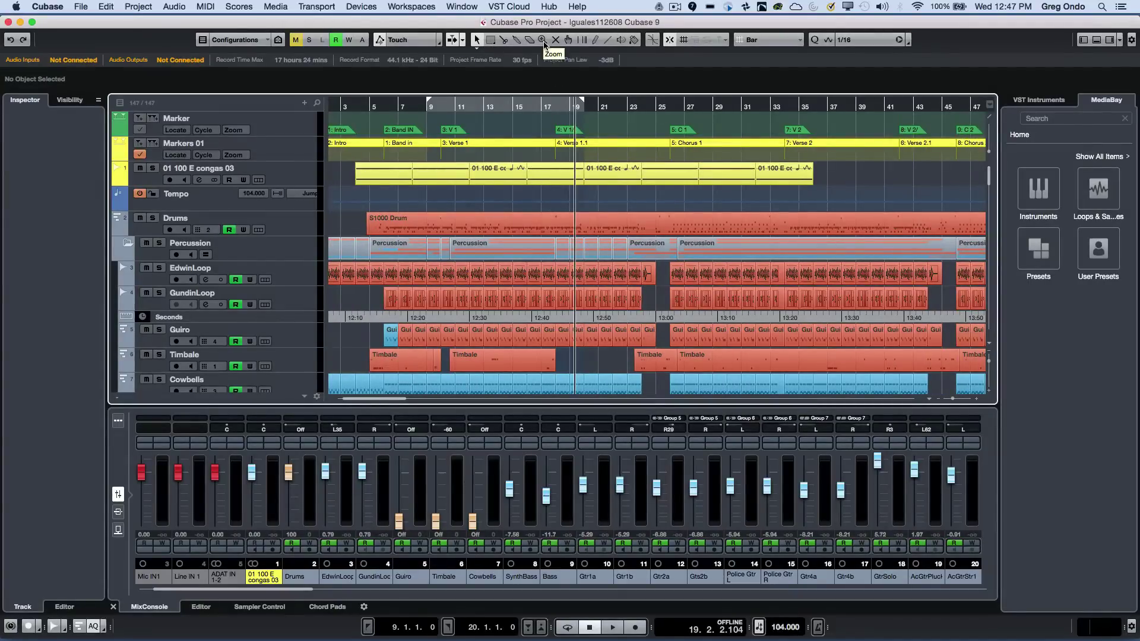
With the Zoom tool, zoom the arrangement to bars 26–37
{"action": "right_click", "coordinate": [570, 134]}
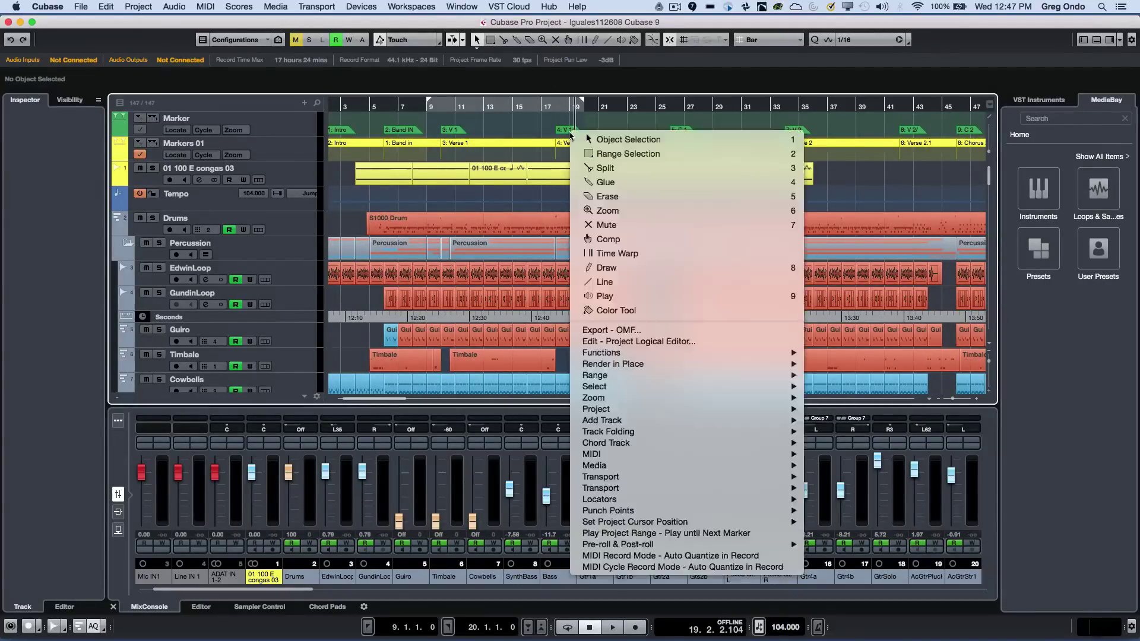
{"action": "left_click", "coordinate": [602, 211]}
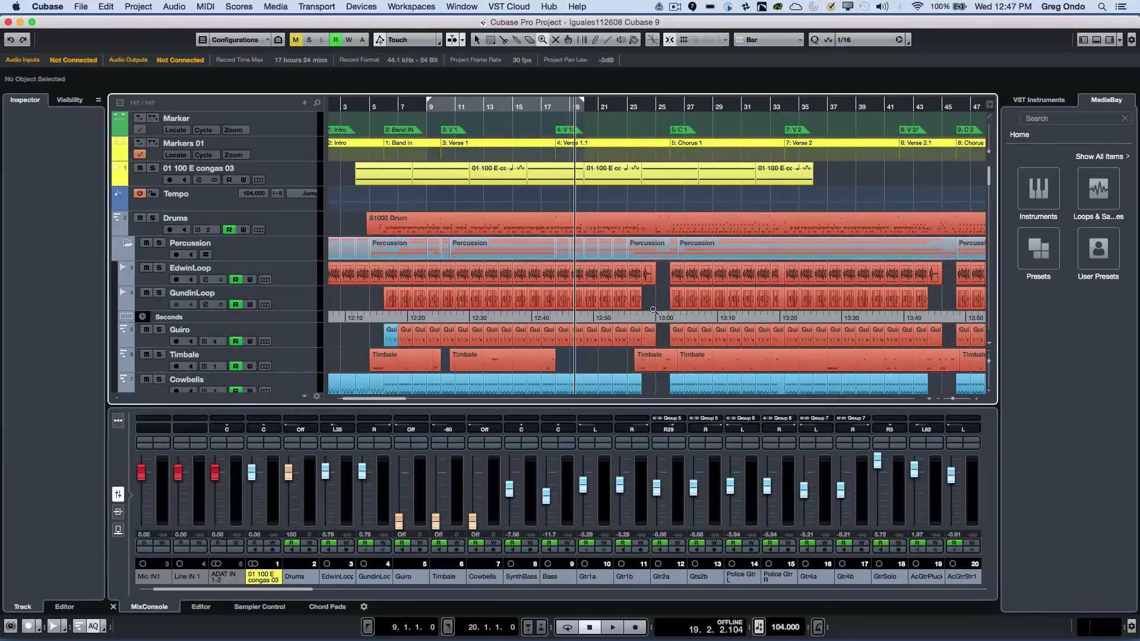
{"action": "left_click_drag", "start_coordinate": [666, 275], "coordinate": [843, 365]}
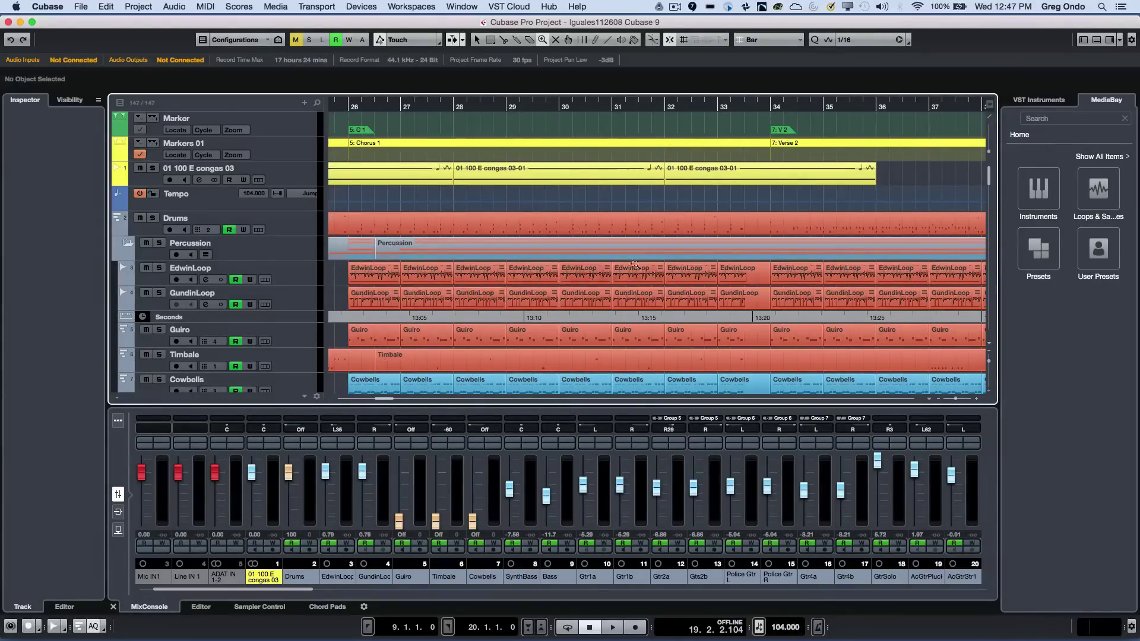
Zoom further to bars 31–34 around EdwinLoop, then step back out to bars 5–43
{"action": "left_click_drag", "start_coordinate": [652, 253], "coordinate": [775, 327]}
{"action": "left_click_drag", "start_coordinate": [635, 250], "coordinate": [692, 315]}
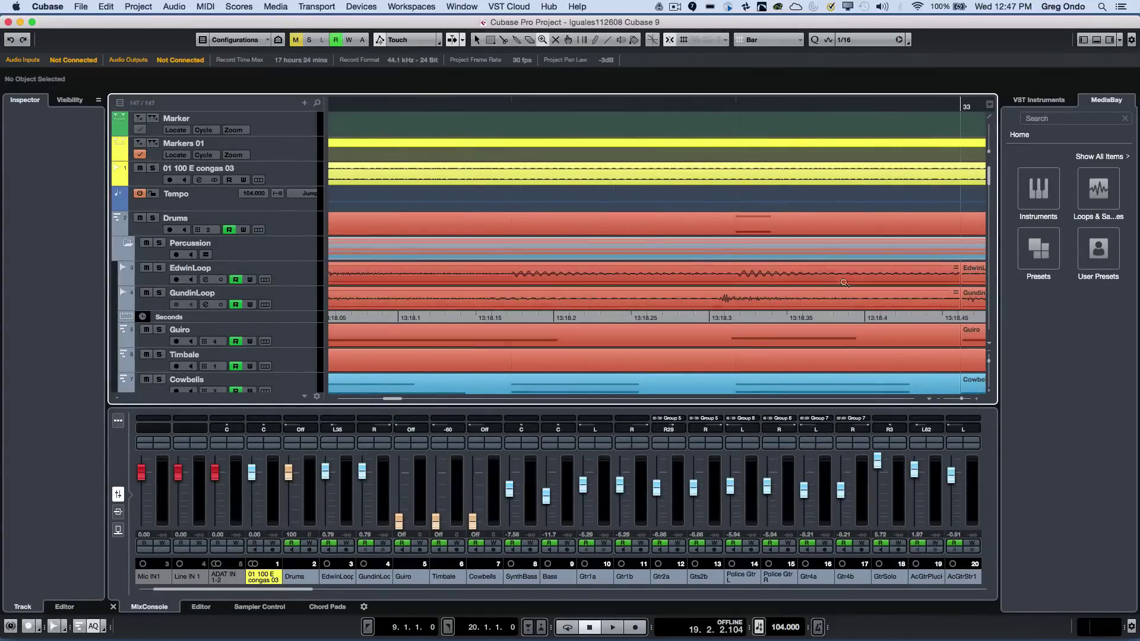
{"action": "double_click", "coordinate": [668, 200]}
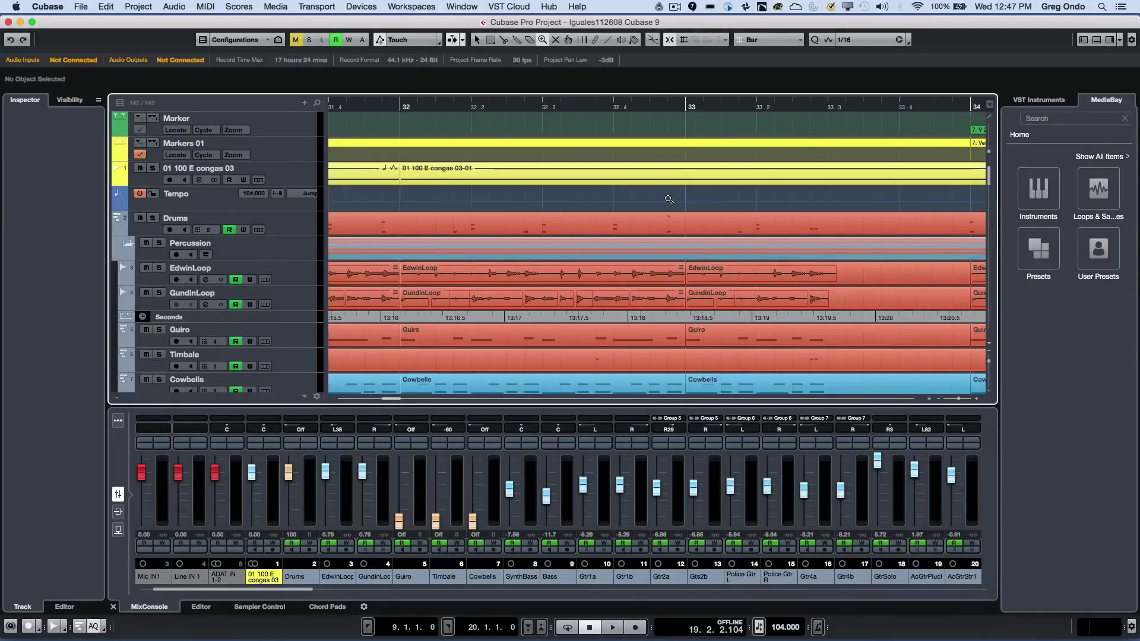
{"action": "double_click", "coordinate": [668, 200]}
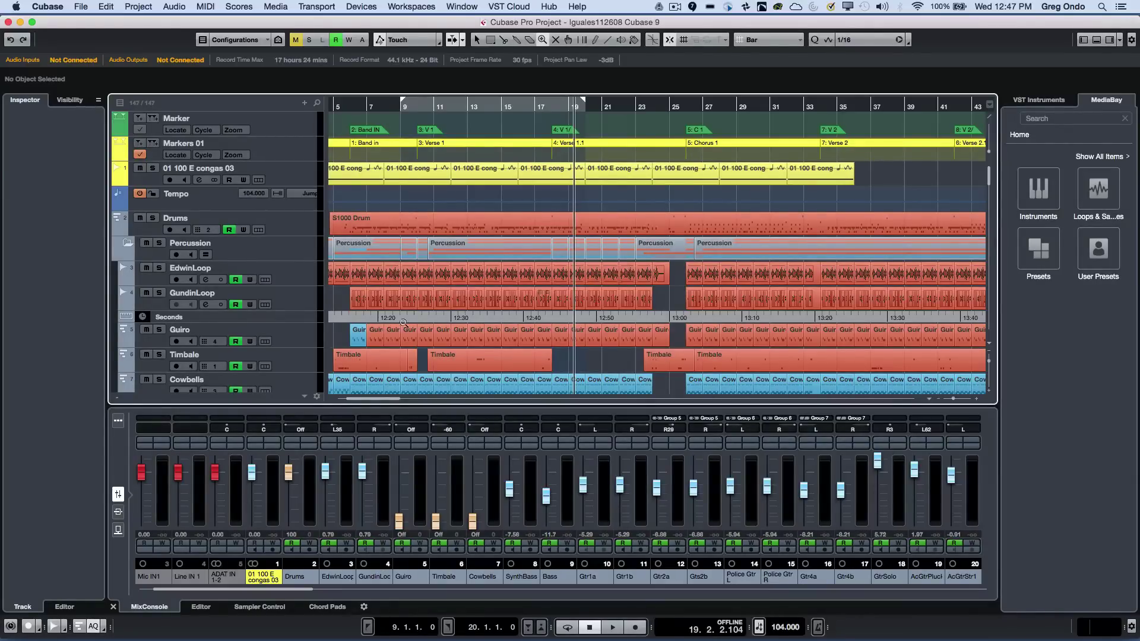
{"action": "left_click", "coordinate": [48, 6]}
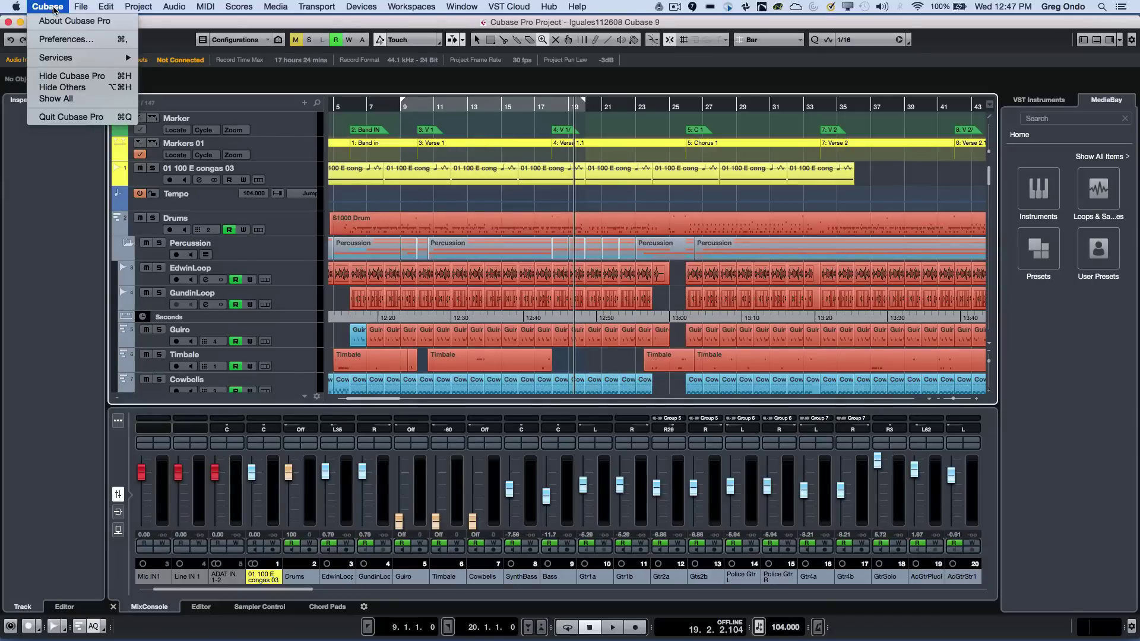
{"action": "left_click", "coordinate": [55, 40]}
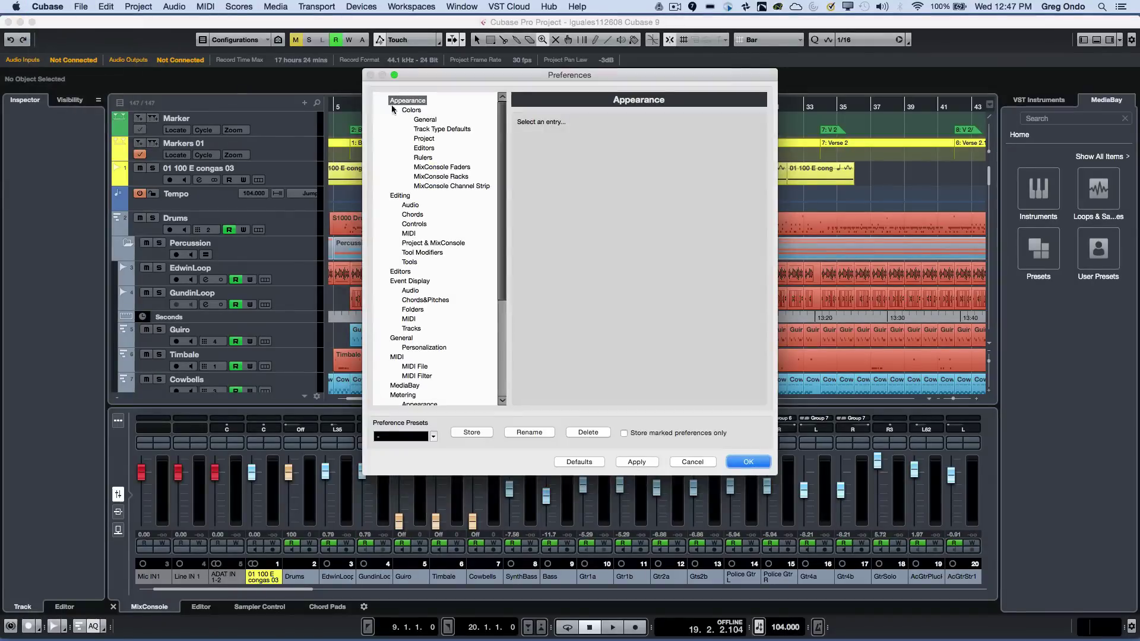
{"action": "left_click", "coordinate": [409, 262]}
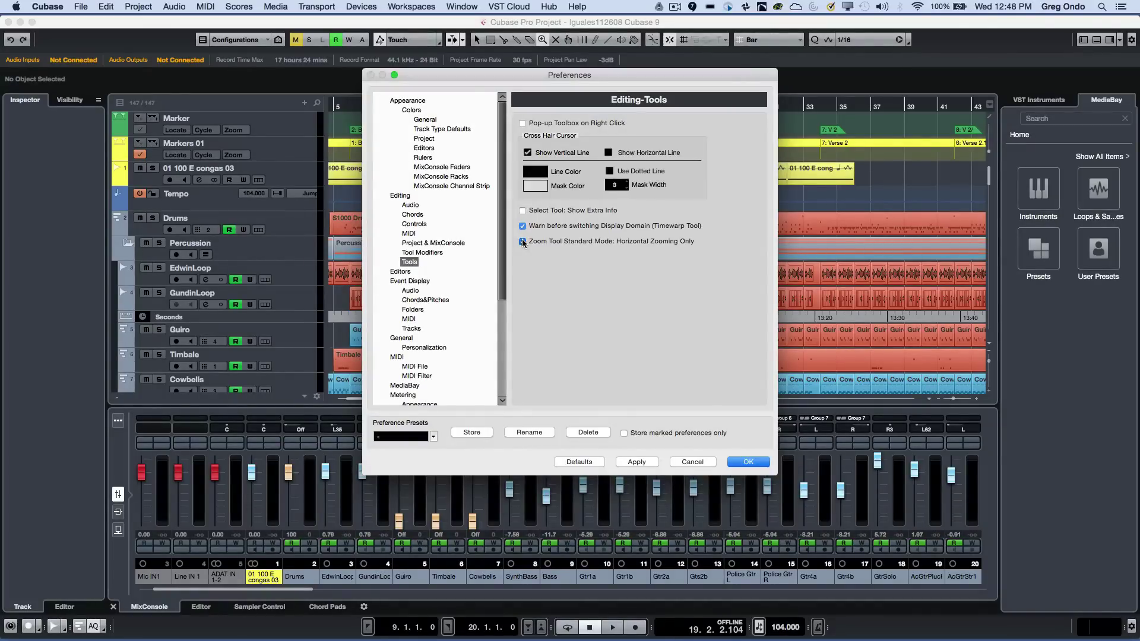
{"action": "left_click", "coordinate": [748, 461]}
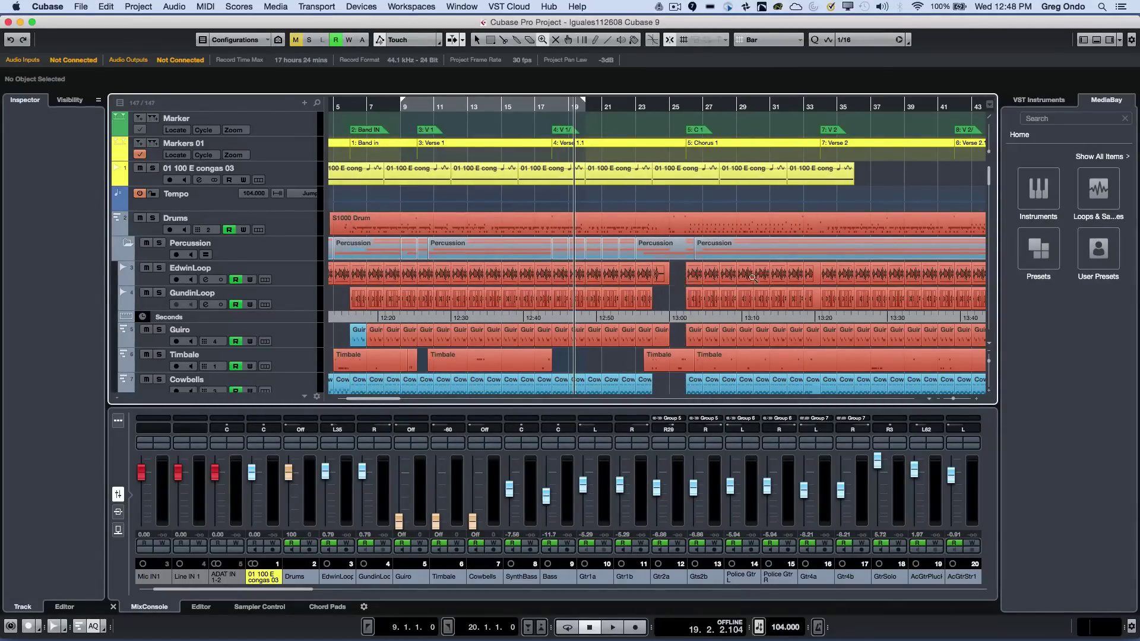
Zoom onto the GundinLoop events around bars 26–31, then back out to the bars 5–43 overview
{"action": "left_click_drag", "start_coordinate": [679, 277], "coordinate": [779, 322]}
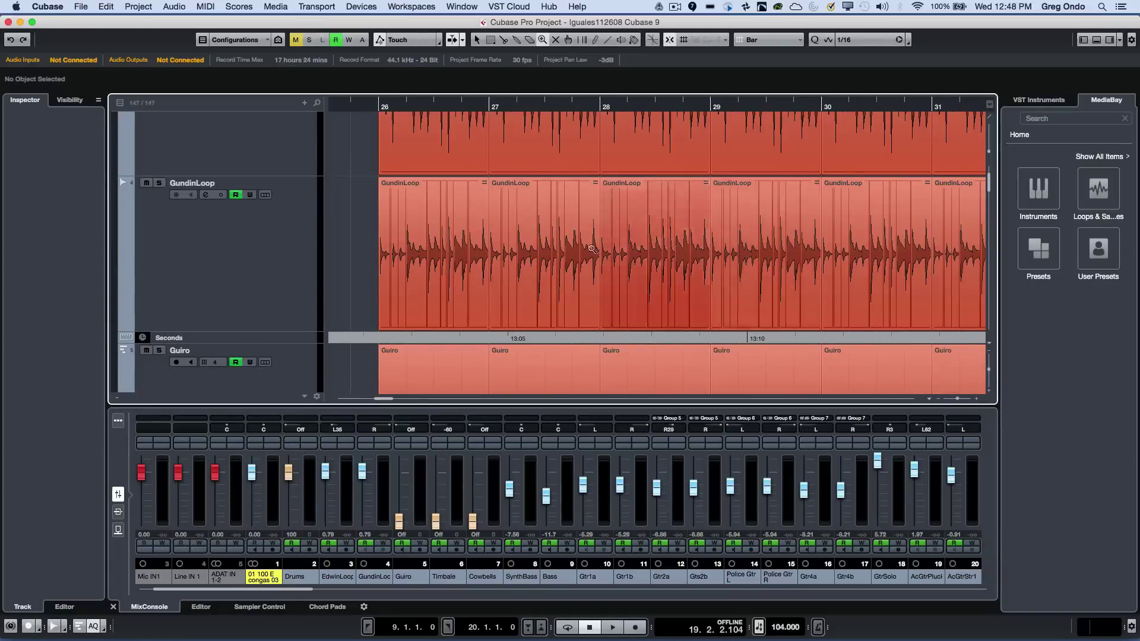
{"action": "double_click", "coordinate": [396, 200]}
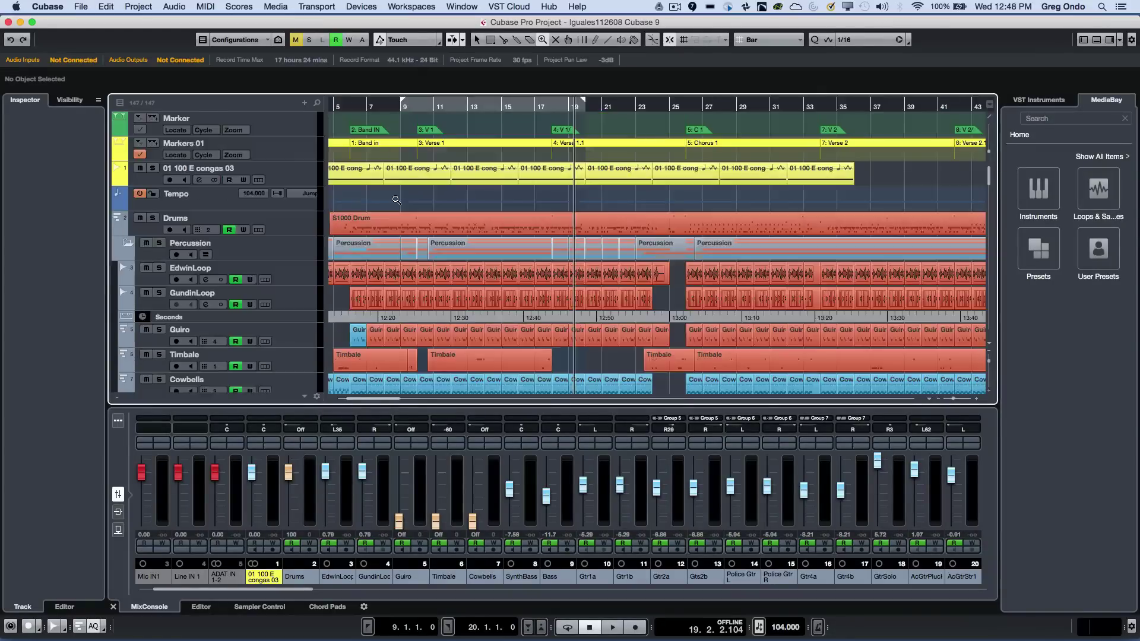
{"action": "left_click", "coordinate": [47, 7]}
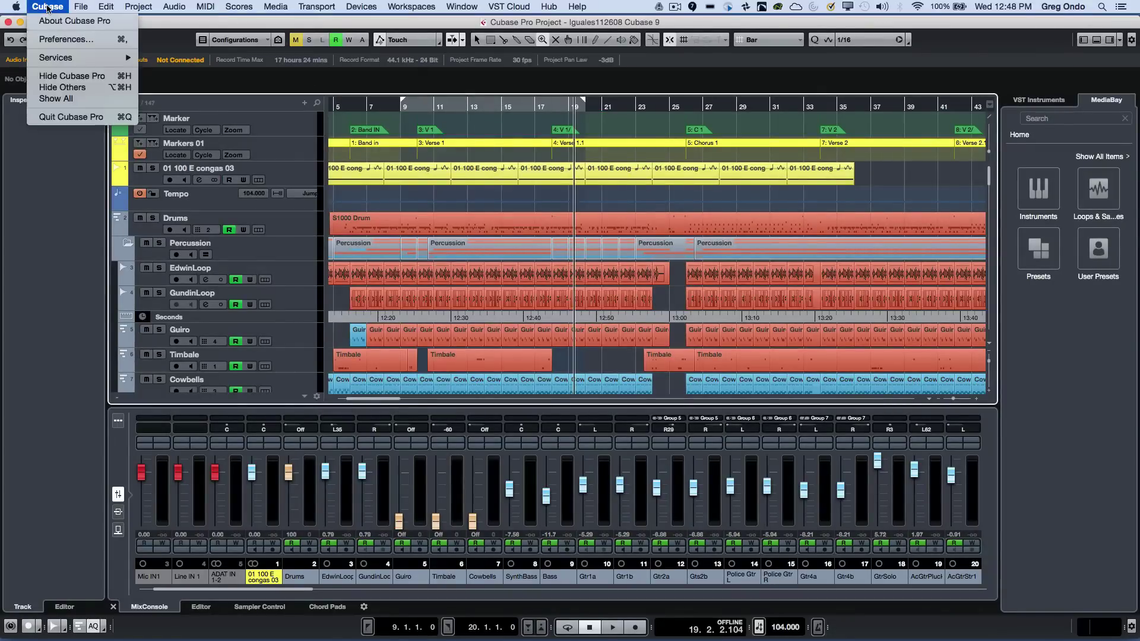
In Preferences > Editing > Tools, enable 'Zoom Tool Standard Mode: Horizontal Zooming Only' and confirm
{"action": "left_click", "coordinate": [62, 39]}
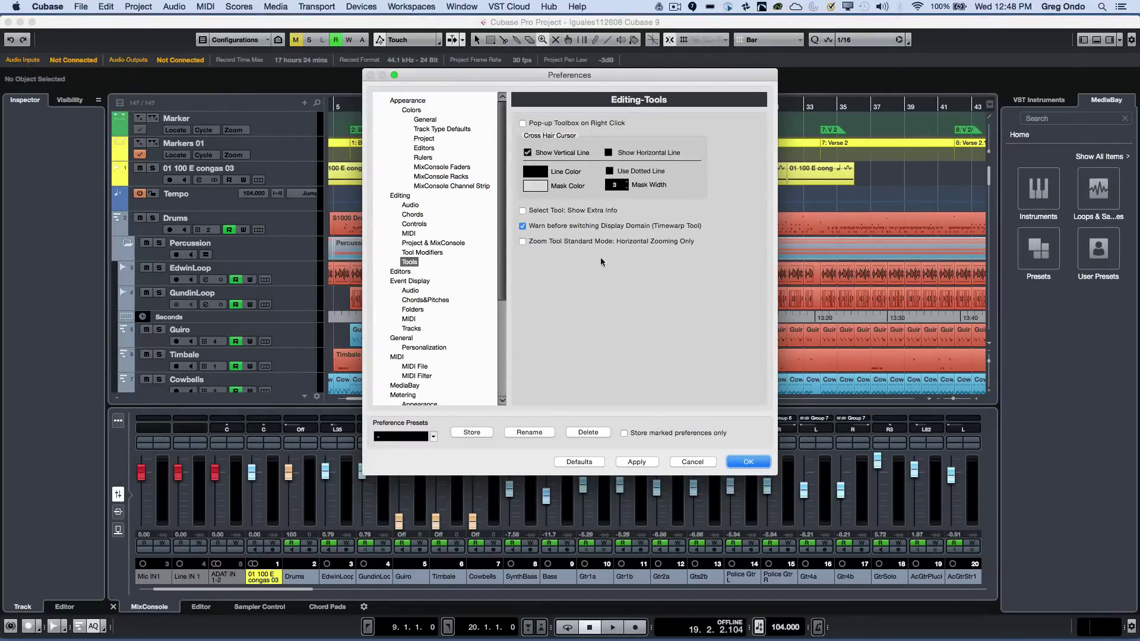
{"action": "left_click", "coordinate": [522, 241]}
{"action": "left_click", "coordinate": [749, 462]}
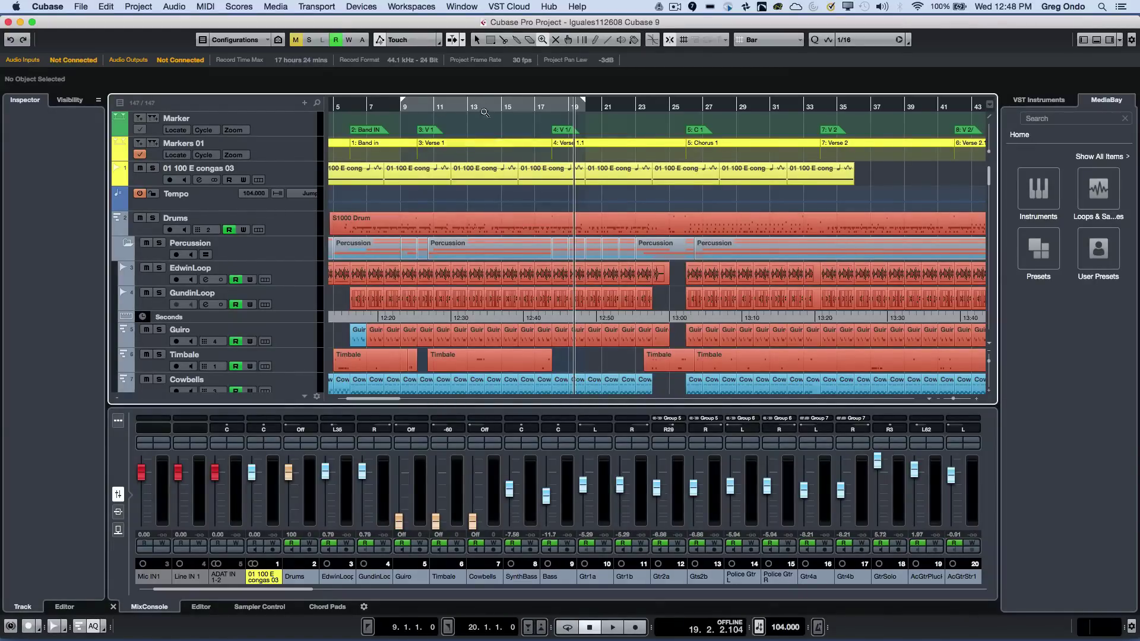
Zoom to the full project with Shift+F, select the EdwinLoop event at bar 28, and zoom to it with Alt+S
{"action": "left_click_drag", "start_coordinate": [485, 112], "coordinate": [486, 119]}
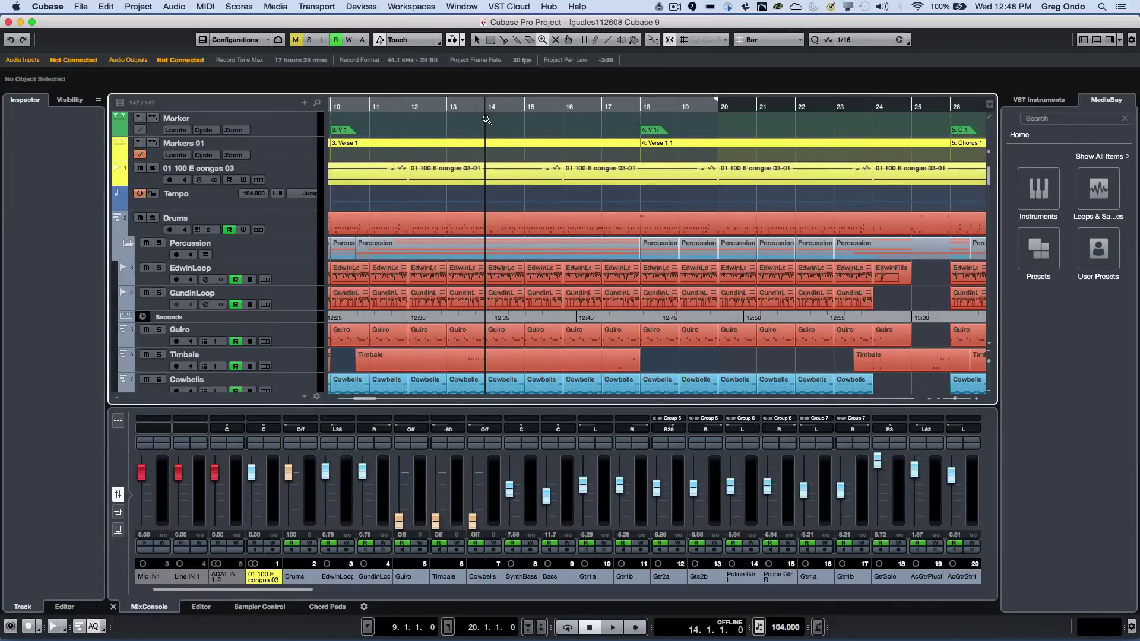
{"action": "key", "text": "shift+f"}
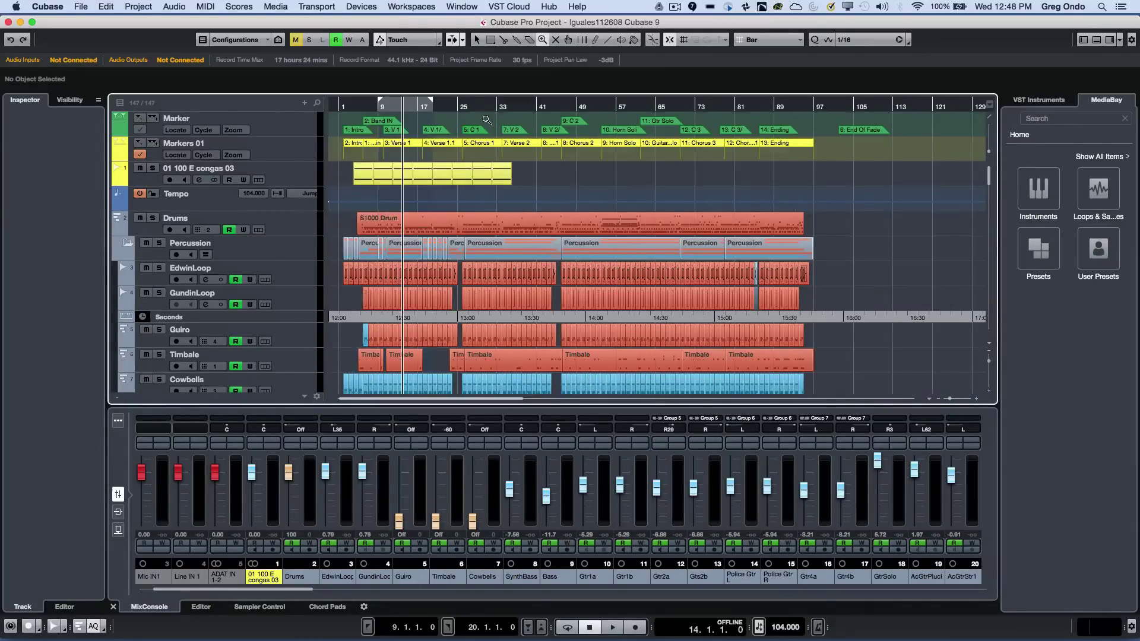
{"action": "right_click", "coordinate": [526, 268]}
{"action": "left_click", "coordinate": [542, 267]}
{"action": "left_click", "coordinate": [472, 279]}
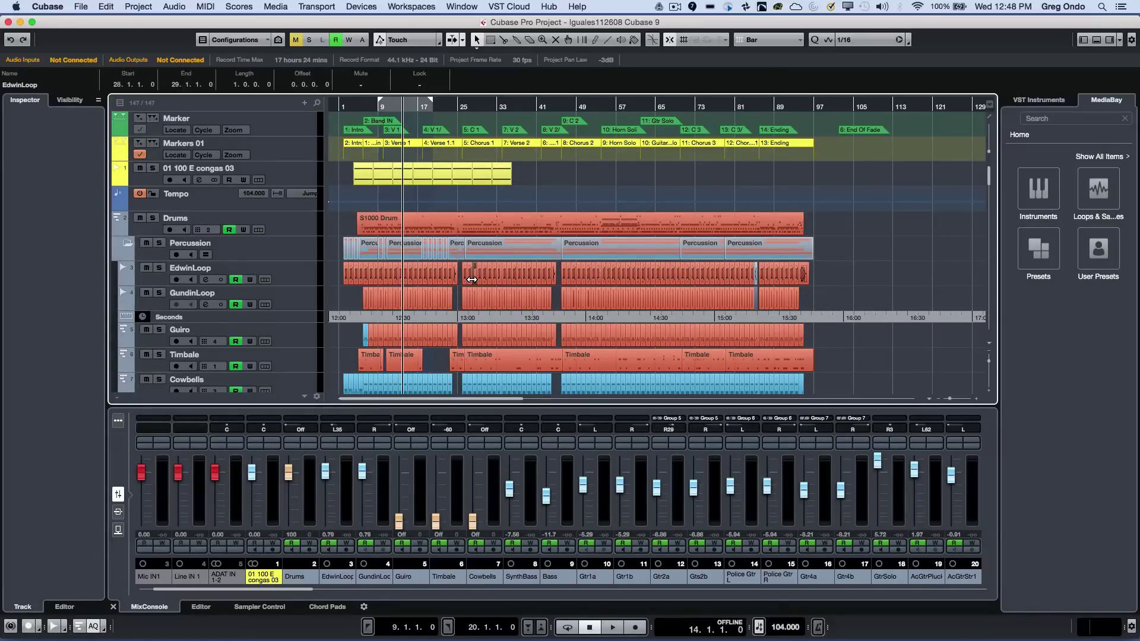
{"action": "key", "text": "alt+s"}
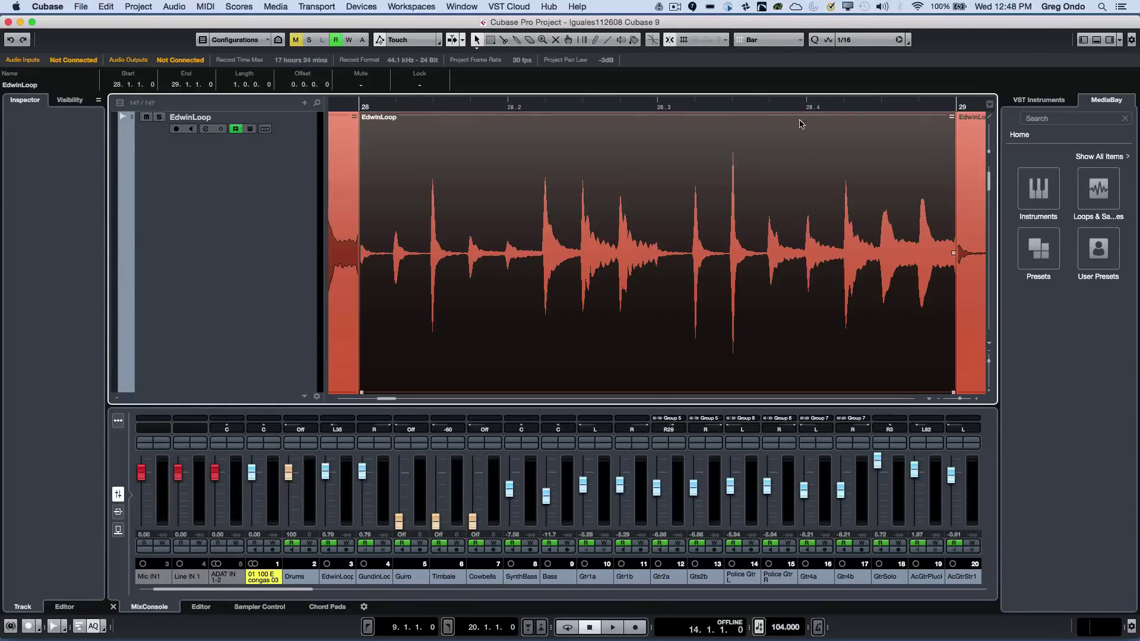
Take the Zoom tool and zoom out to the whole-project overview, about bars 1–129
{"action": "scroll", "coordinate": [685, 191], "scroll_direction": "up", "scroll_amount": 1}
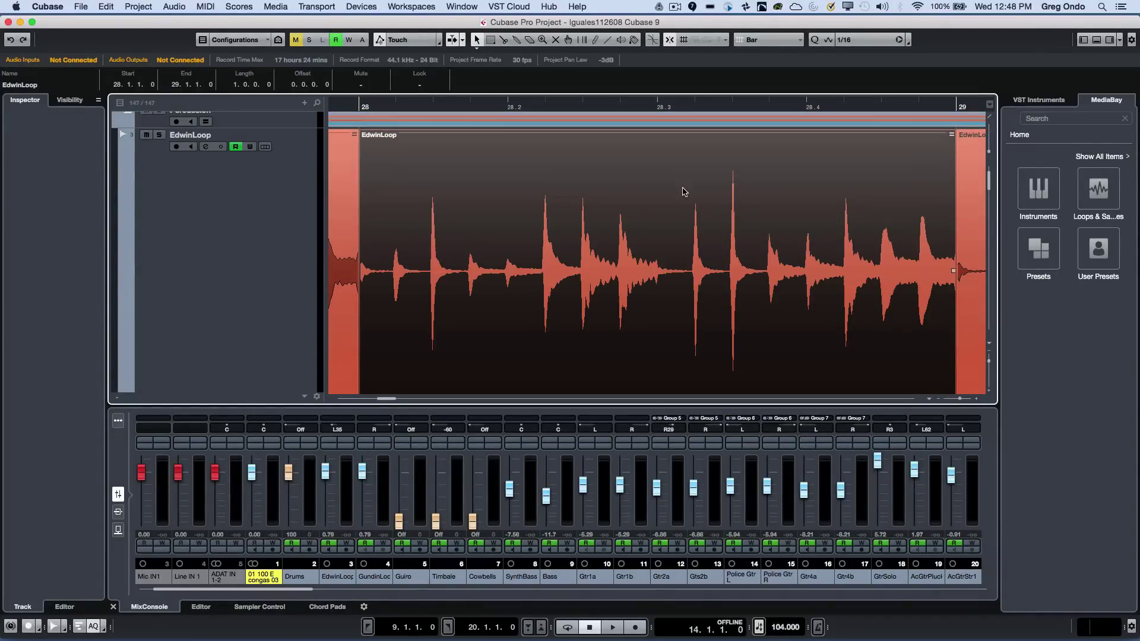
{"action": "right_click", "coordinate": [525, 156]}
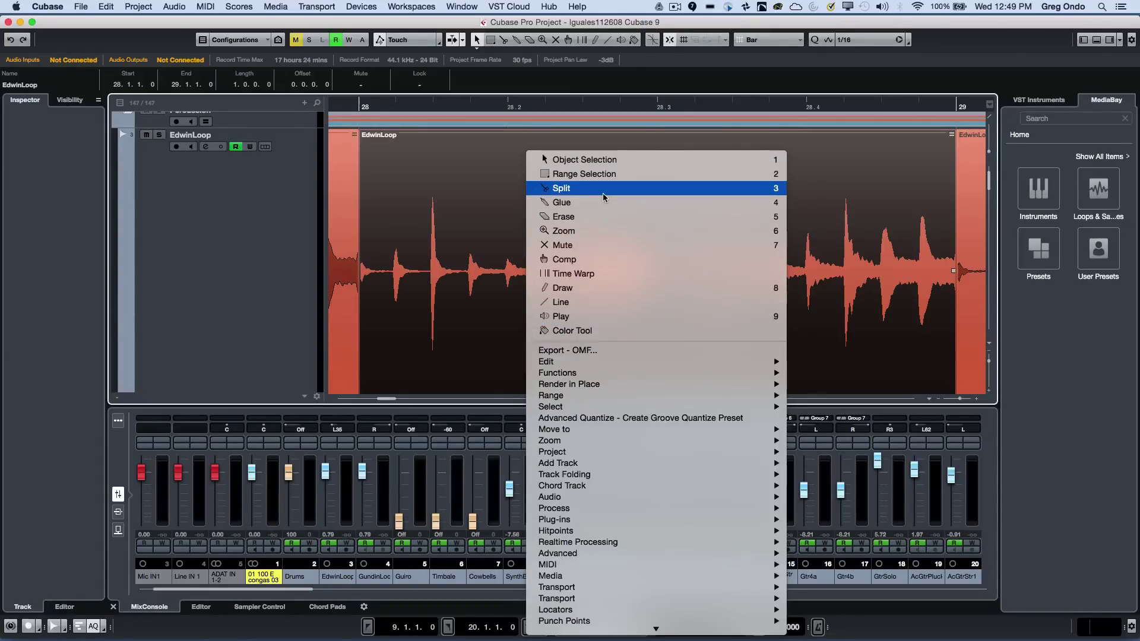
{"action": "left_click", "coordinate": [591, 231]}
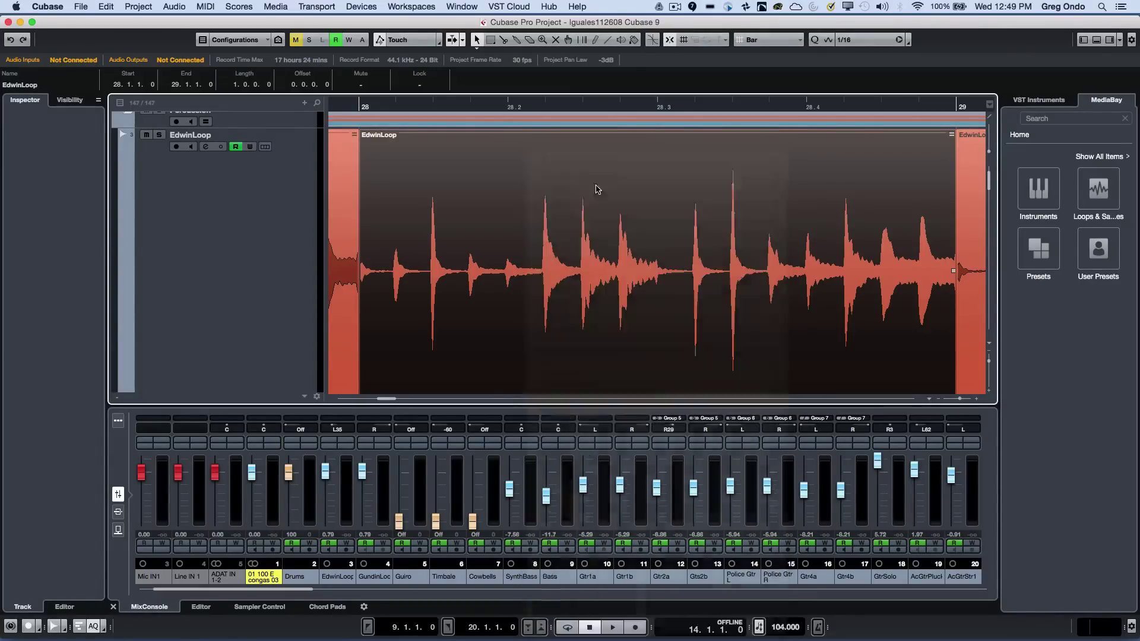
{"action": "double_click", "coordinate": [590, 131]}
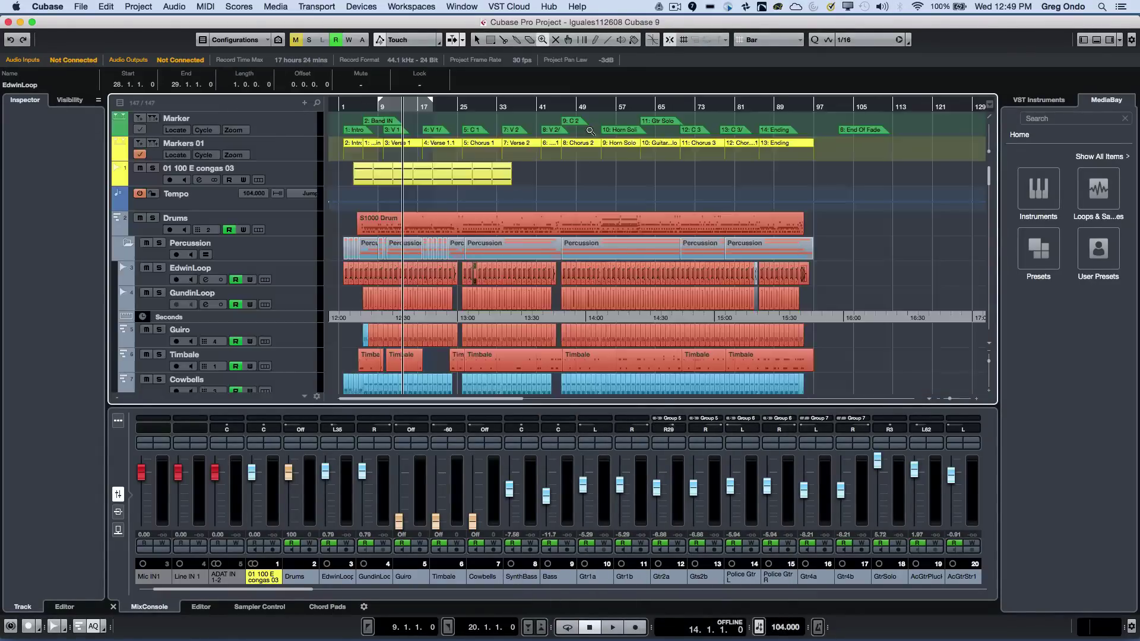
{"action": "left_click", "coordinate": [81, 6]}
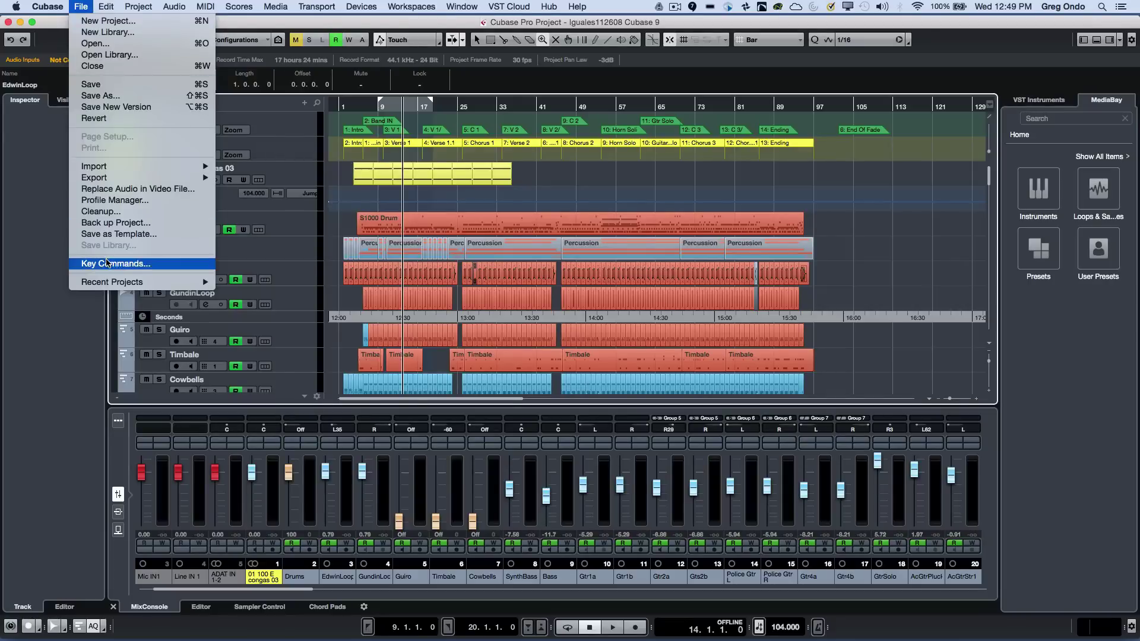
{"action": "left_click", "coordinate": [108, 264]}
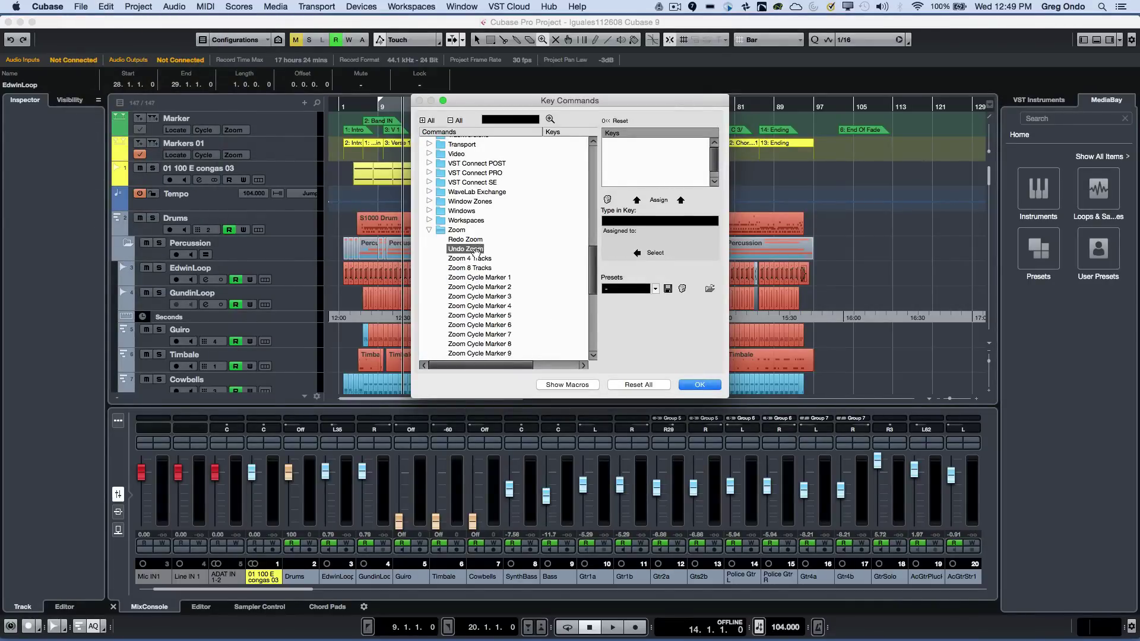
{"action": "left_click_drag", "start_coordinate": [499, 368], "coordinate": [509, 364]}
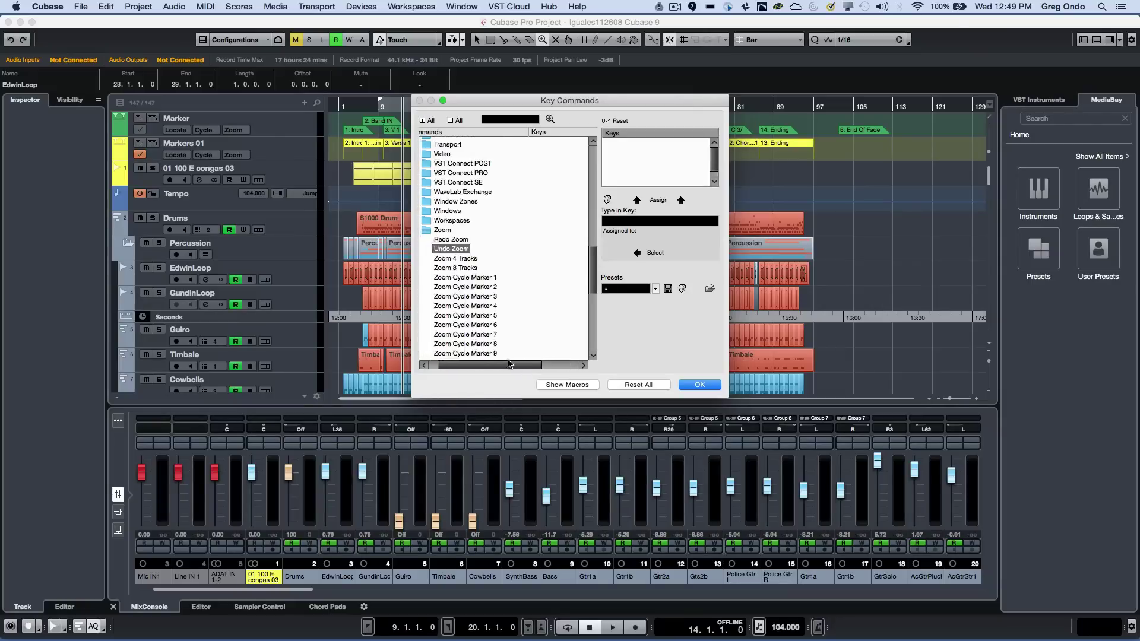
{"action": "left_click", "coordinate": [698, 385]}
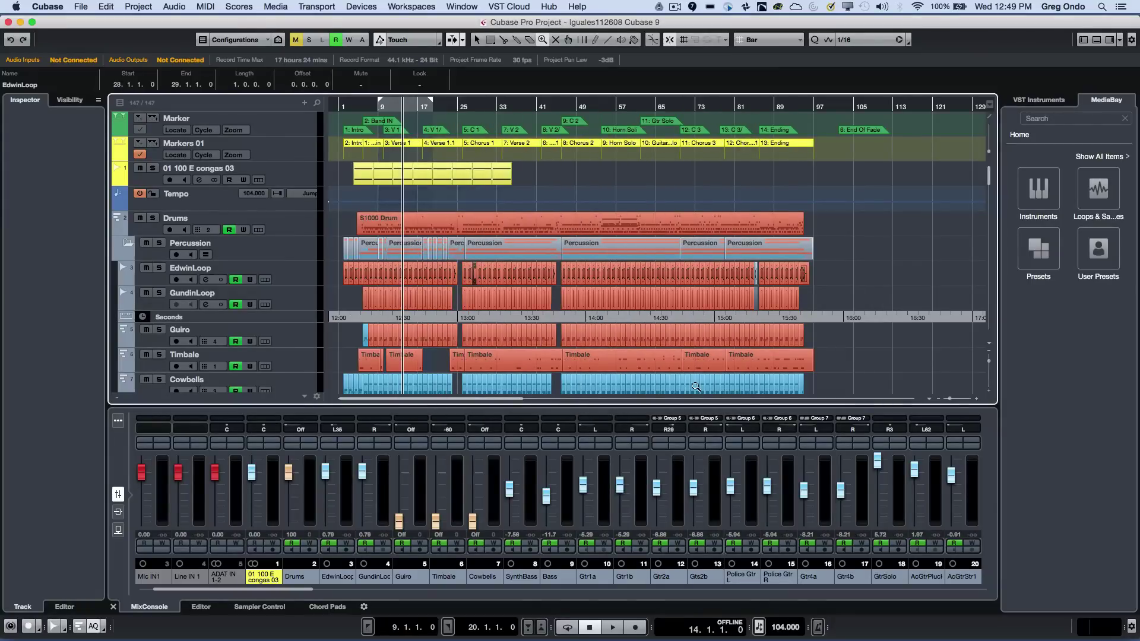
Return to Object Selection and open the S1000 Drum part in the lower-zone Key Editor
{"action": "right_click", "coordinate": [418, 240]}
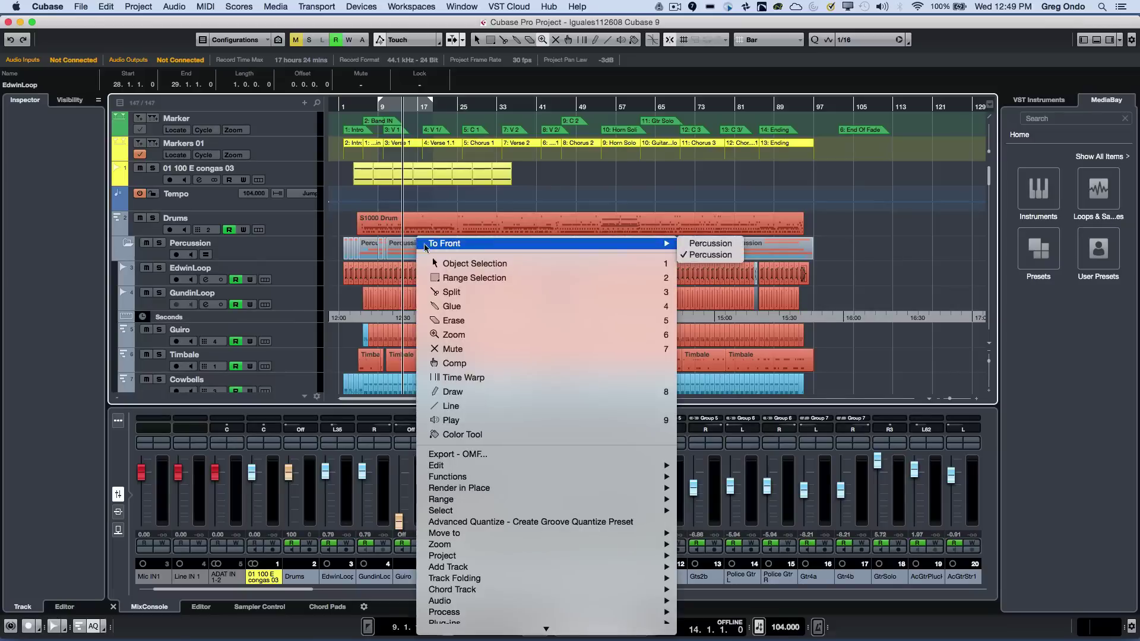
{"action": "left_click", "coordinate": [507, 263]}
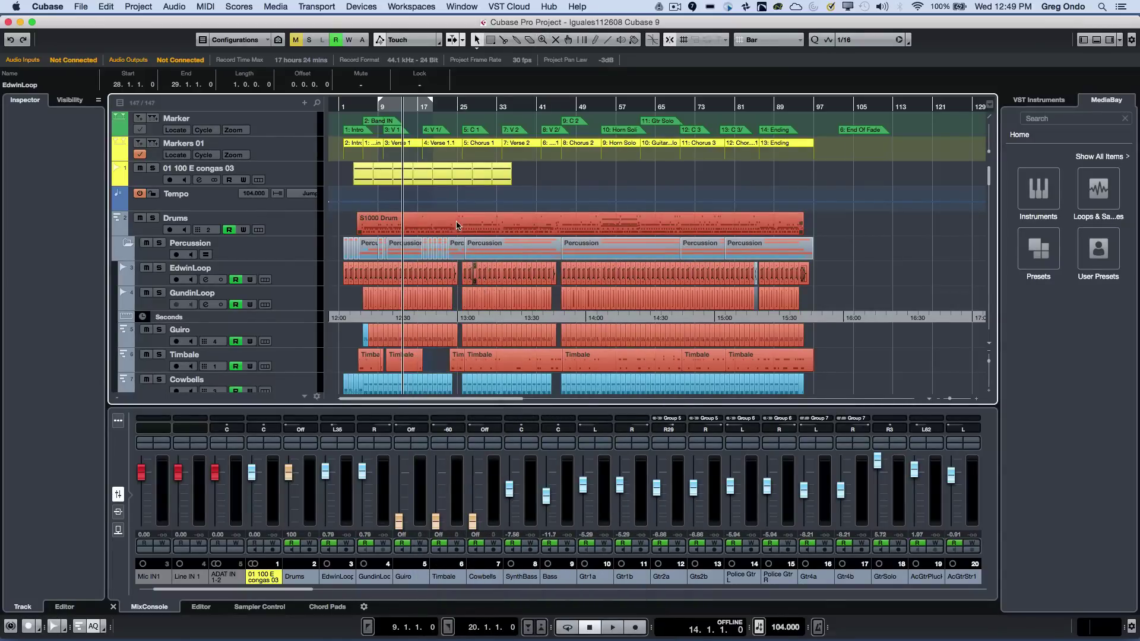
{"action": "double_click", "coordinate": [457, 223]}
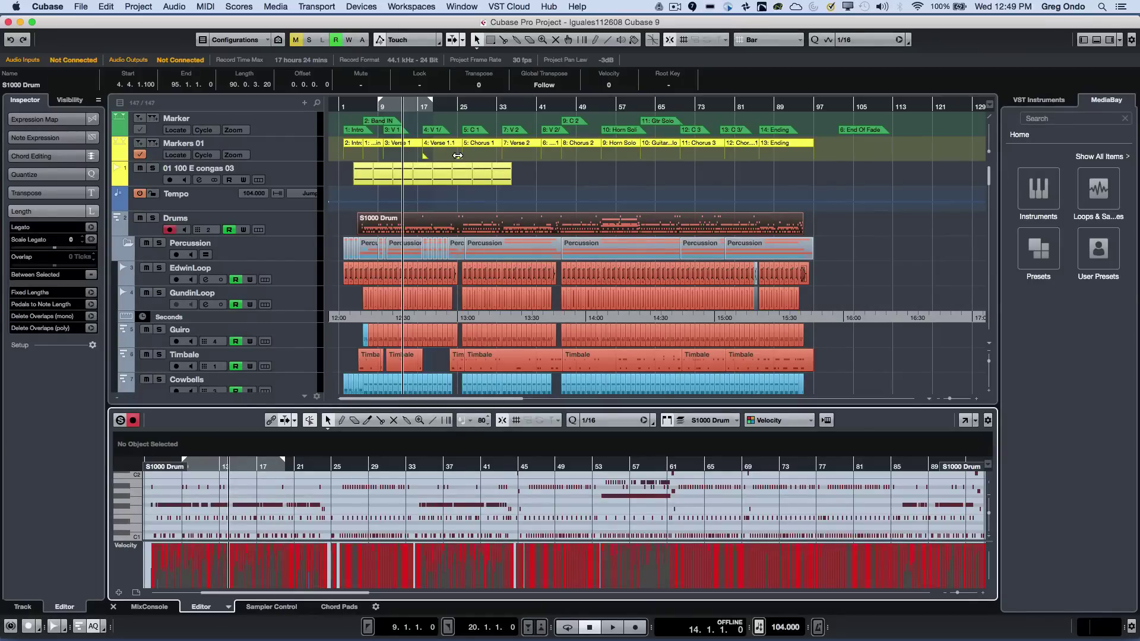
Link the Key Editor's timeline to the project window, zooming both around bars 21–33
{"action": "left_click_drag", "start_coordinate": [448, 108], "coordinate": [440, 134]}
{"action": "left_click_drag", "start_coordinate": [408, 464], "coordinate": [407, 484]}
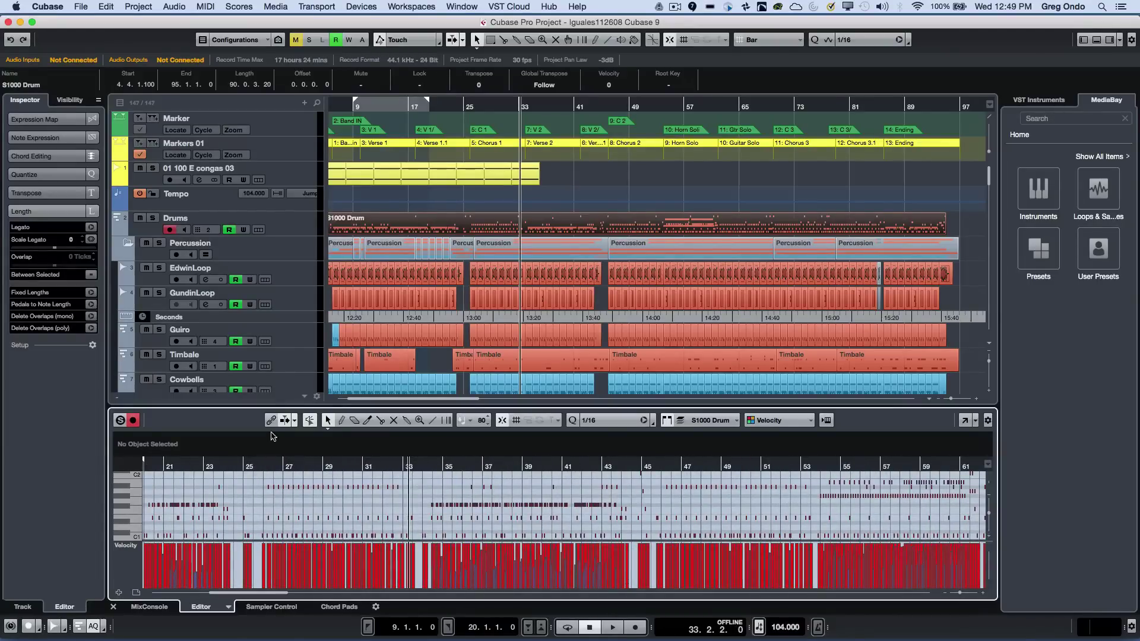
{"action": "left_click", "coordinate": [271, 420]}
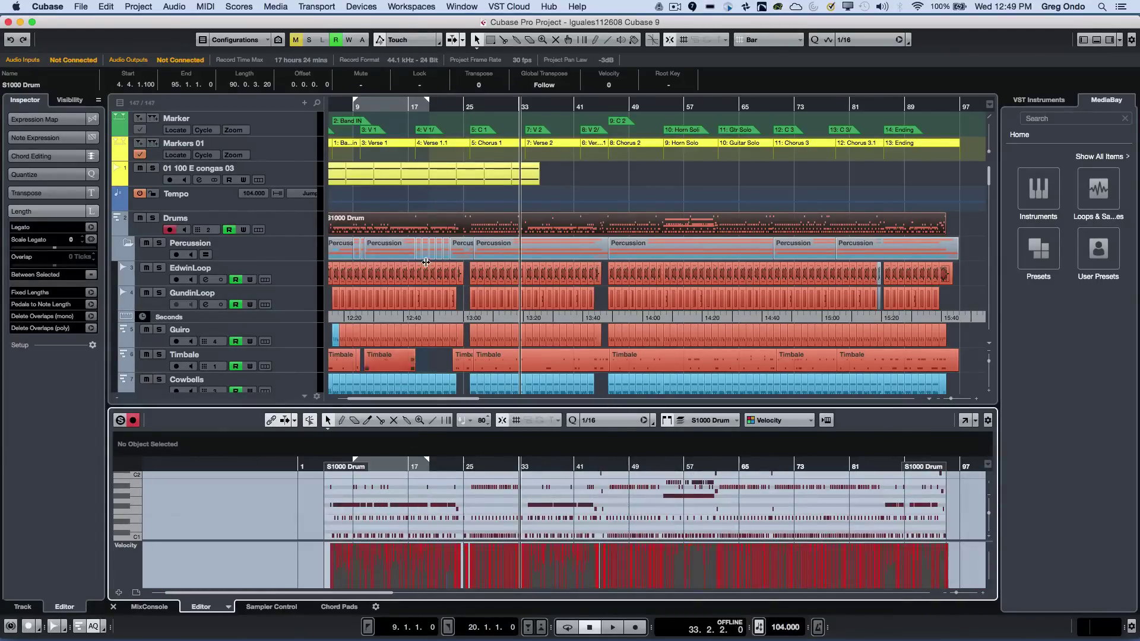
{"action": "mouse_move", "coordinate": [500, 98]}
{"action": "left_mouse_down"}
{"action": "mouse_move", "coordinate": [501, 134]}
{"action": "mouse_move", "coordinate": [516, 102]}
{"action": "left_mouse_up"}
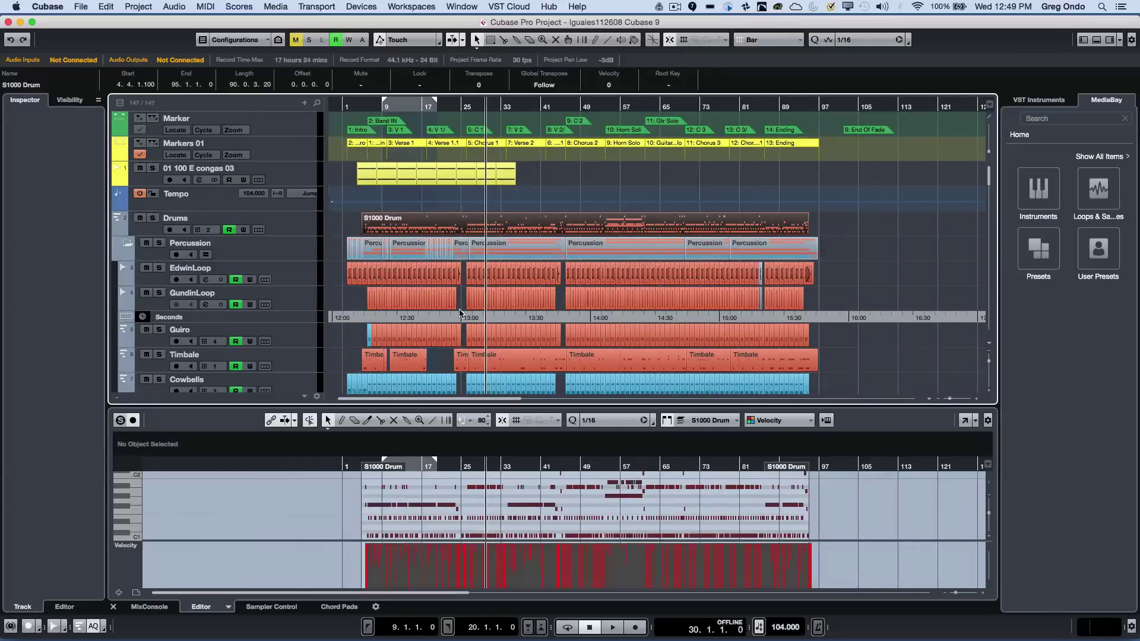
Show the MixConsole in the lower zone, zoom in horizontally, and shrink track heights to fit the Bass tracks
{"action": "left_click", "coordinate": [158, 606]}
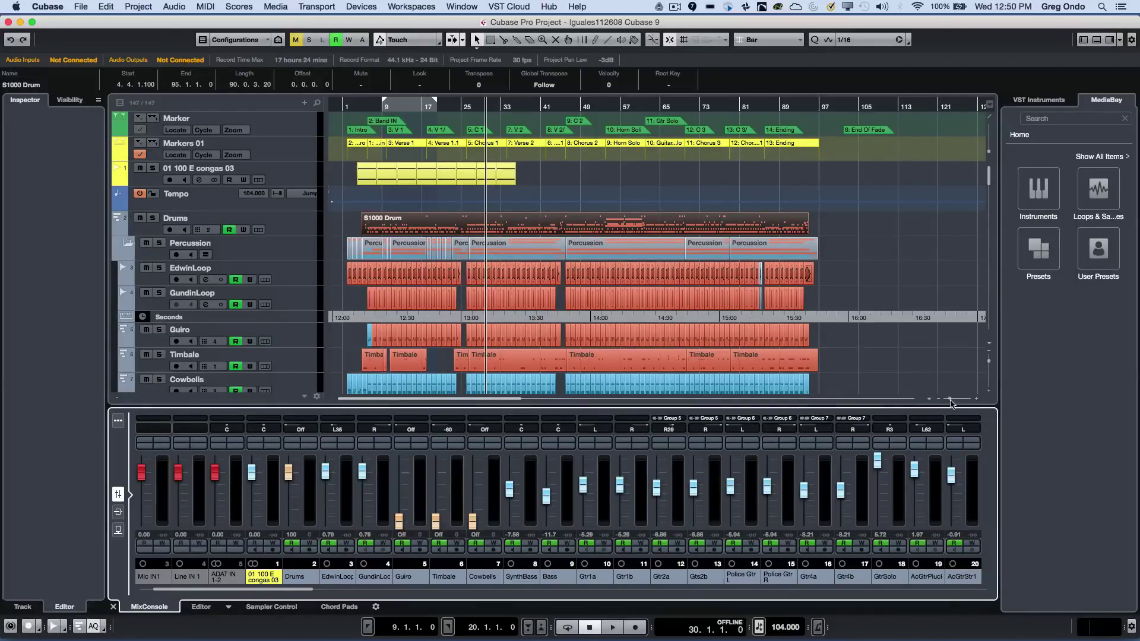
{"action": "mouse_move", "coordinate": [951, 403]}
{"action": "left_mouse_down"}
{"action": "mouse_move", "coordinate": [964, 399]}
{"action": "mouse_move", "coordinate": [953, 403]}
{"action": "left_mouse_up"}
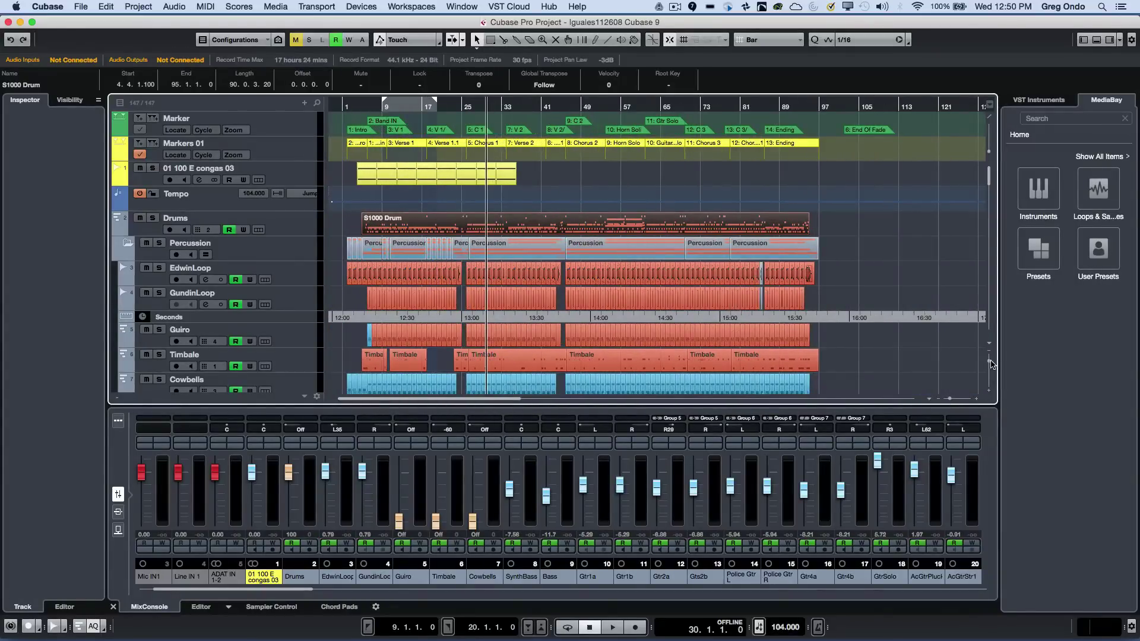
{"action": "left_click_drag", "start_coordinate": [990, 363], "coordinate": [995, 364]}
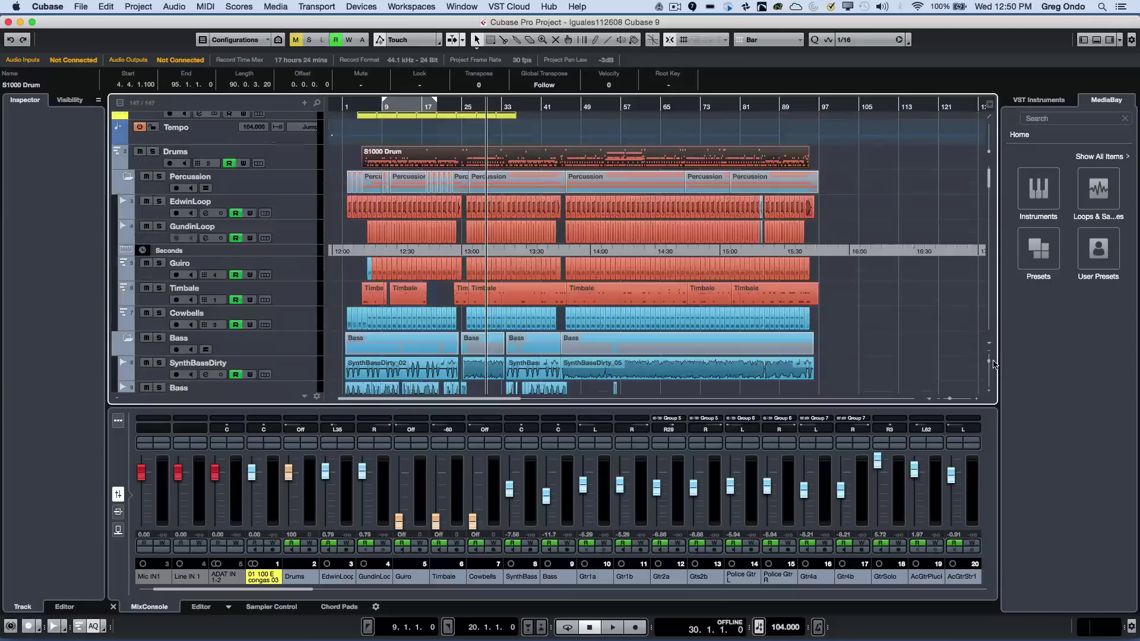
Zoom to the whole project, then to the locator range, then zoom out stepwise with G
{"action": "left_click", "coordinate": [929, 402]}
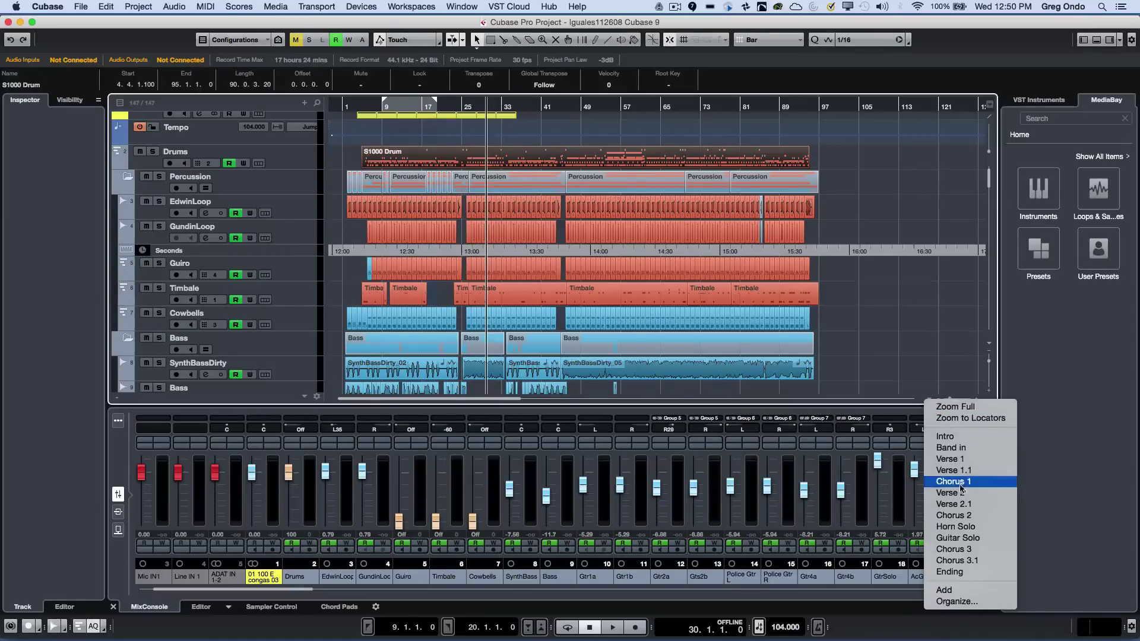
{"action": "left_click", "coordinate": [973, 407]}
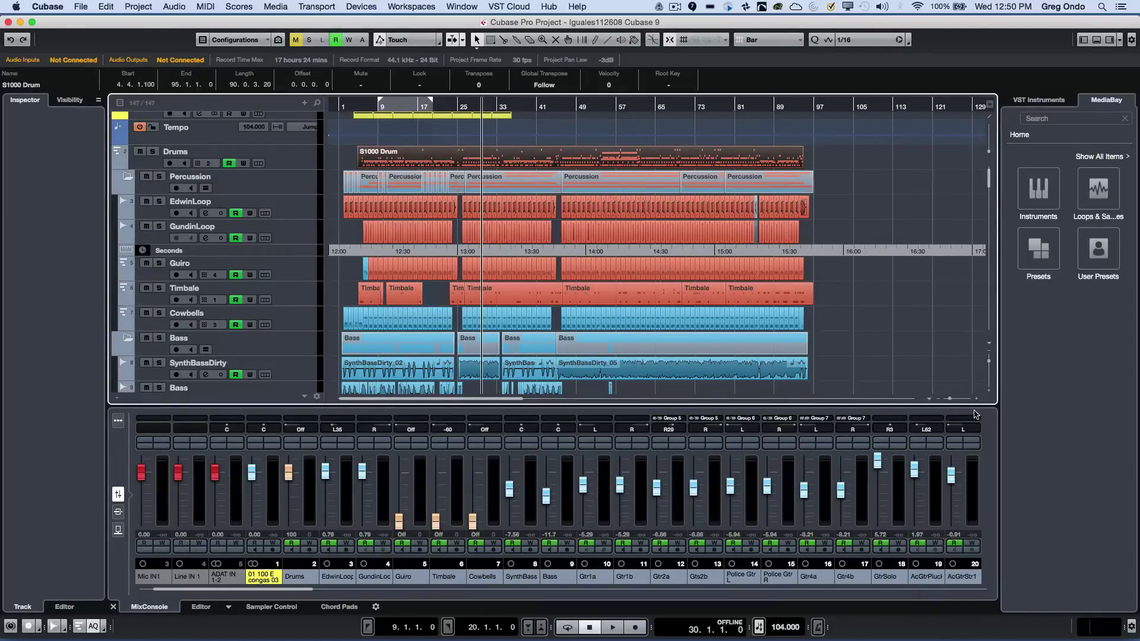
{"action": "left_click", "coordinate": [930, 400]}
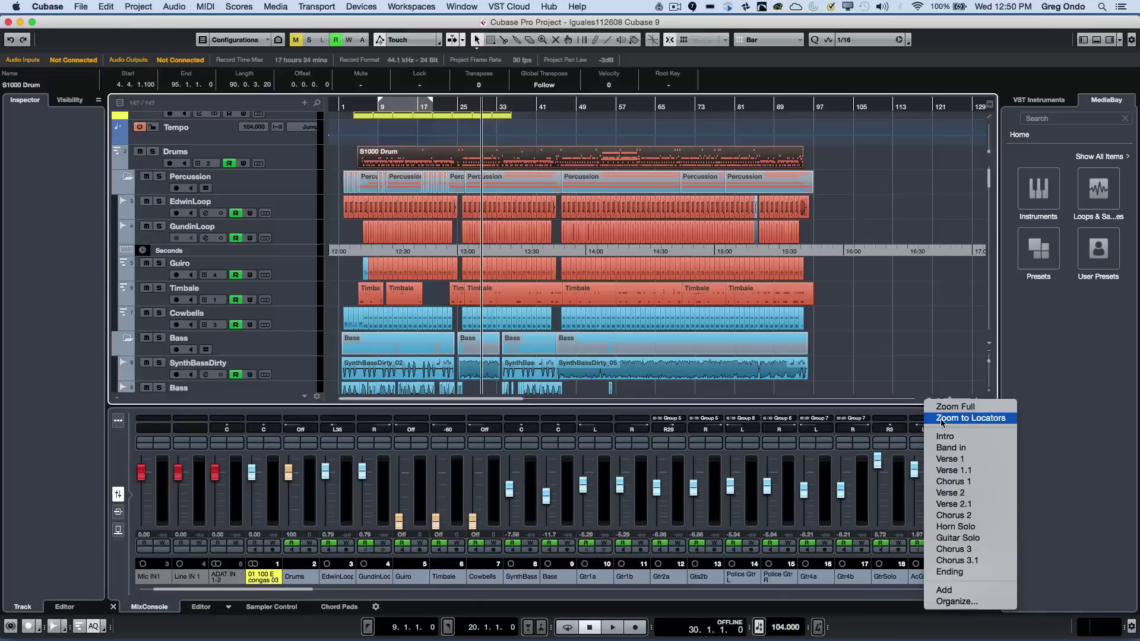
{"action": "left_click", "coordinate": [941, 420]}
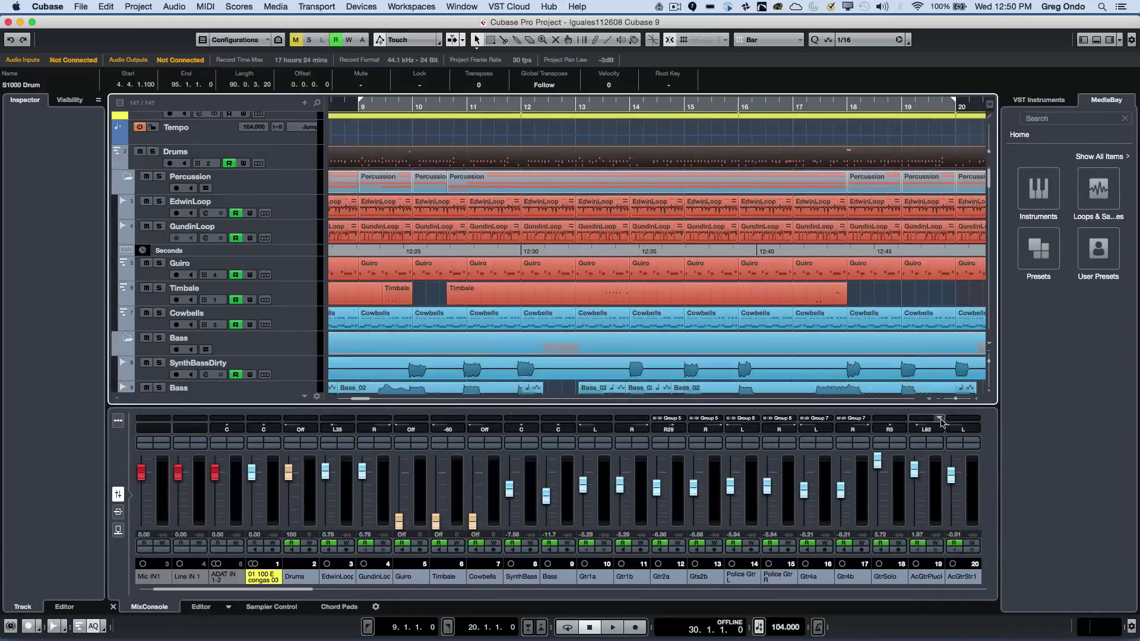
{"action": "scroll", "coordinate": [931, 359], "scroll_direction": "up", "scroll_amount": 2}
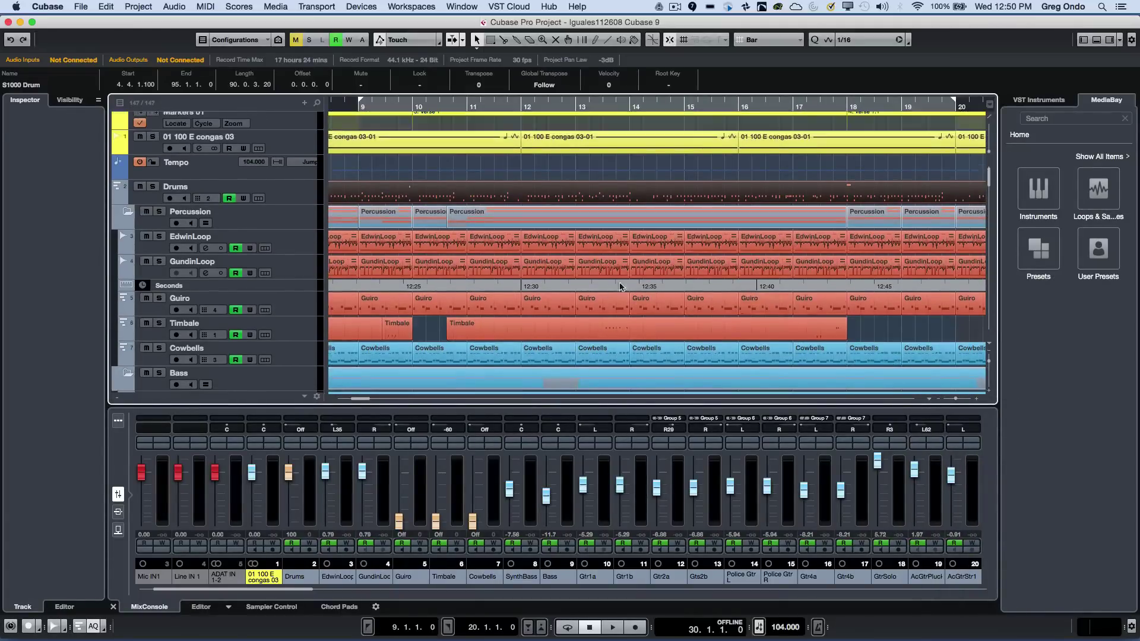
{"action": "key", "text": "g"}
{"action": "key", "text": "g"}
{"action": "key", "text": "g"}
{"action": "key", "text": "g"}
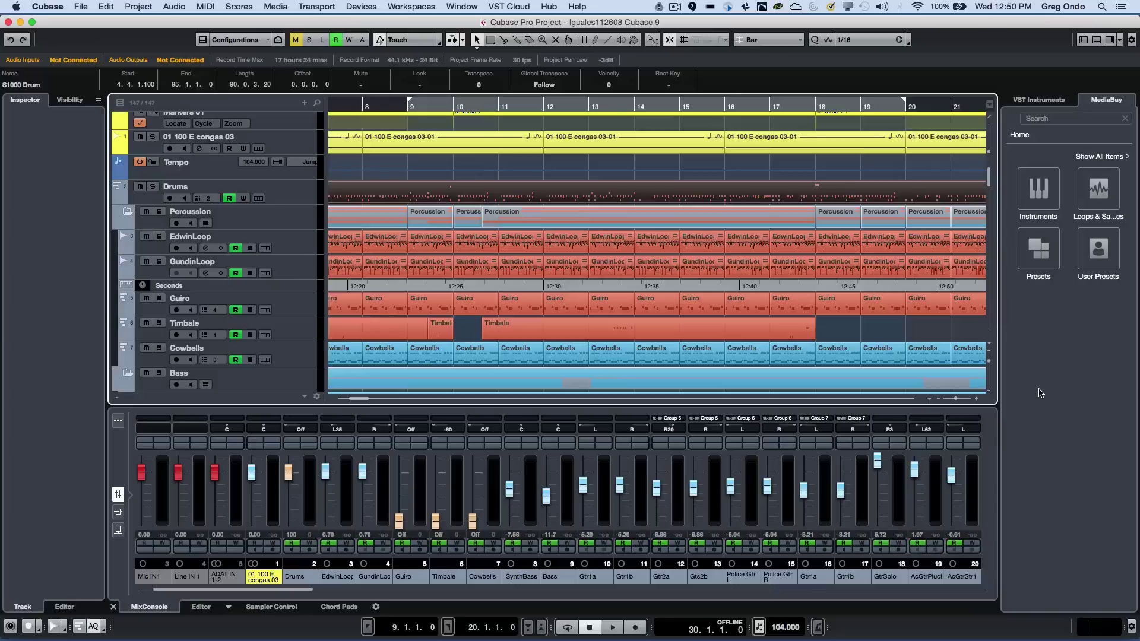
{"action": "scroll", "coordinate": [607, 274], "scroll_direction": "up", "scroll_amount": 1}
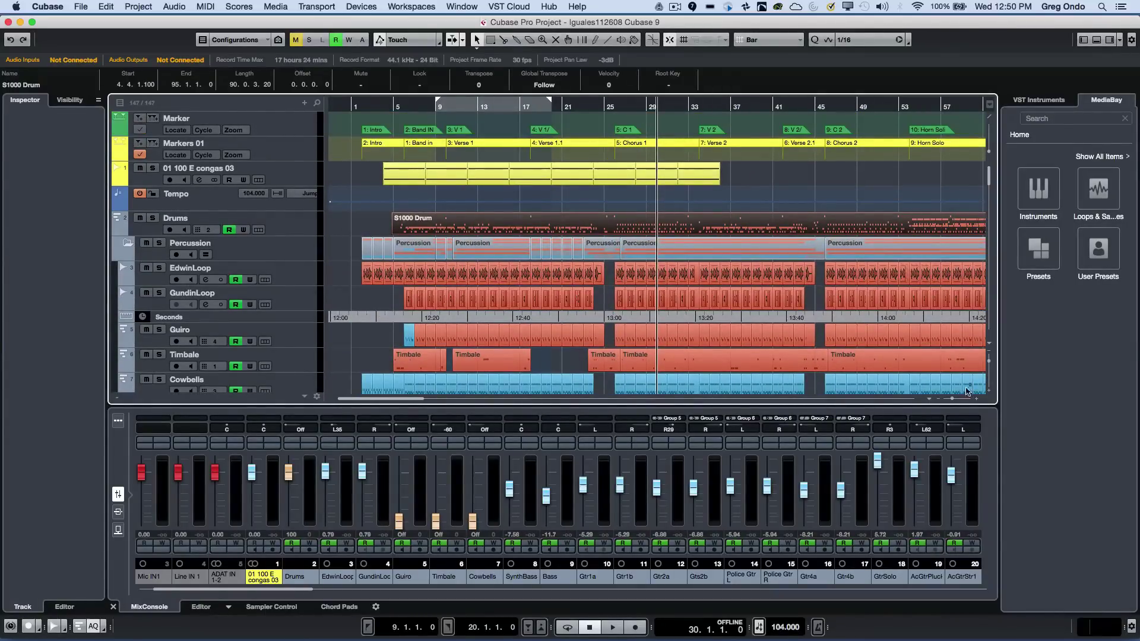
Recall the Guitar Solo, Chorus 3 and Verse 2 zoom presets, then zoom tightly into bar 3
{"action": "left_click", "coordinate": [929, 402]}
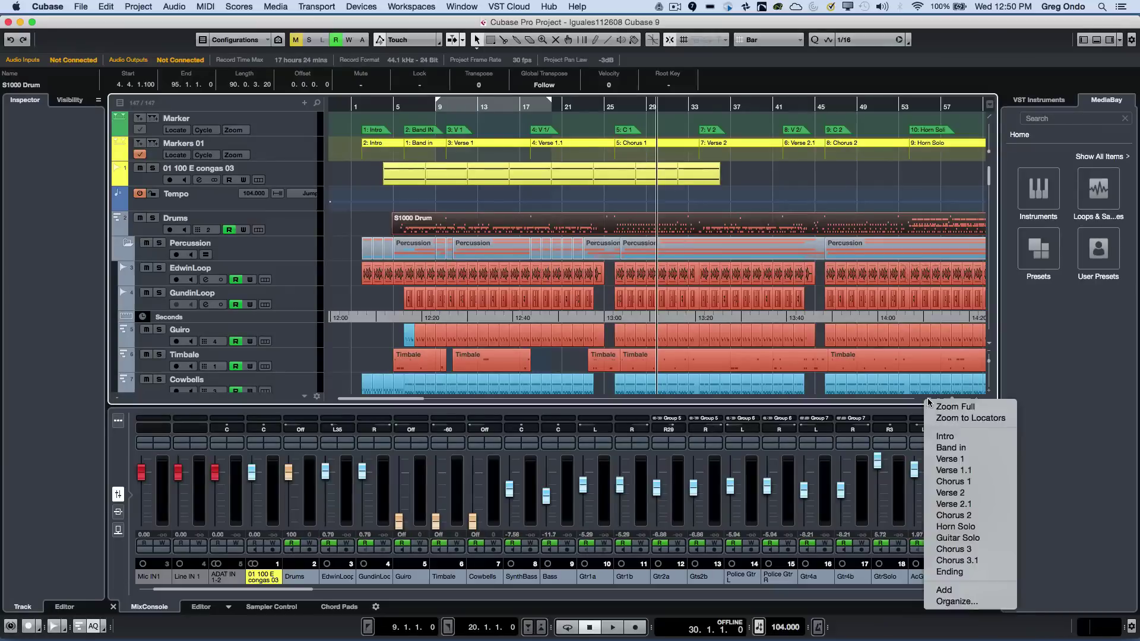
{"action": "left_click", "coordinate": [976, 538]}
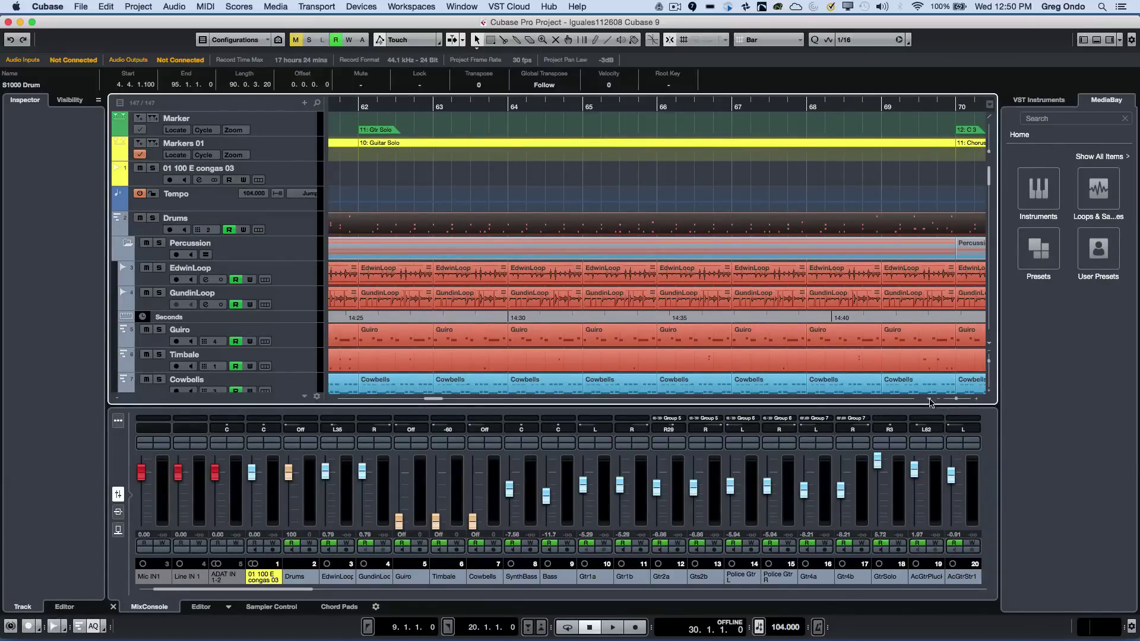
{"action": "left_click", "coordinate": [930, 402]}
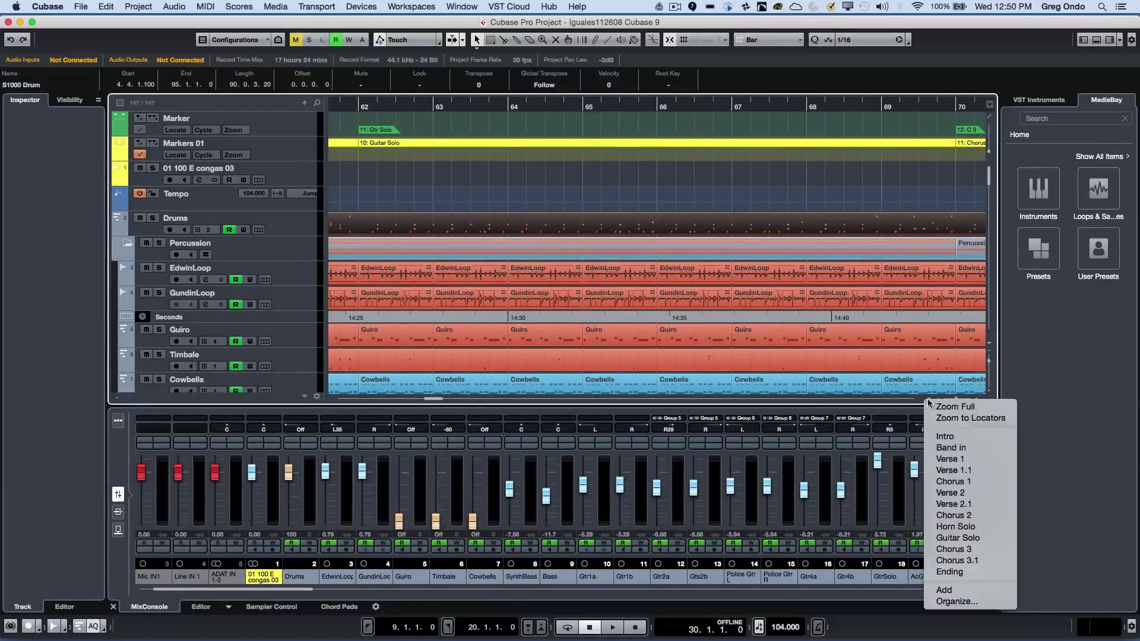
{"action": "left_click", "coordinate": [975, 549]}
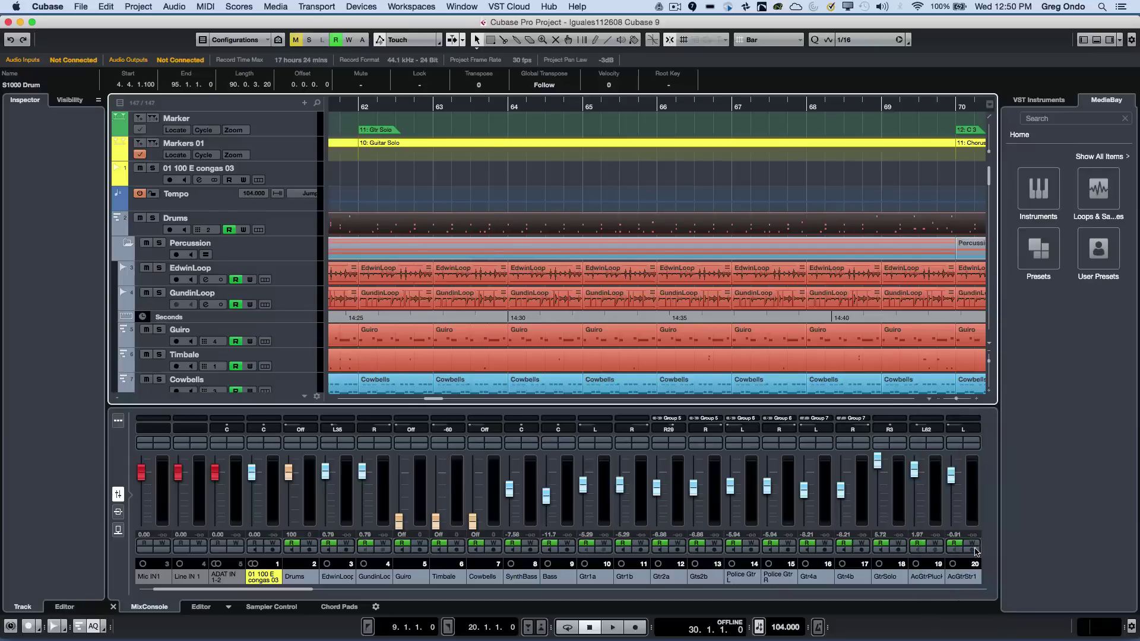
{"action": "left_click", "coordinate": [930, 402]}
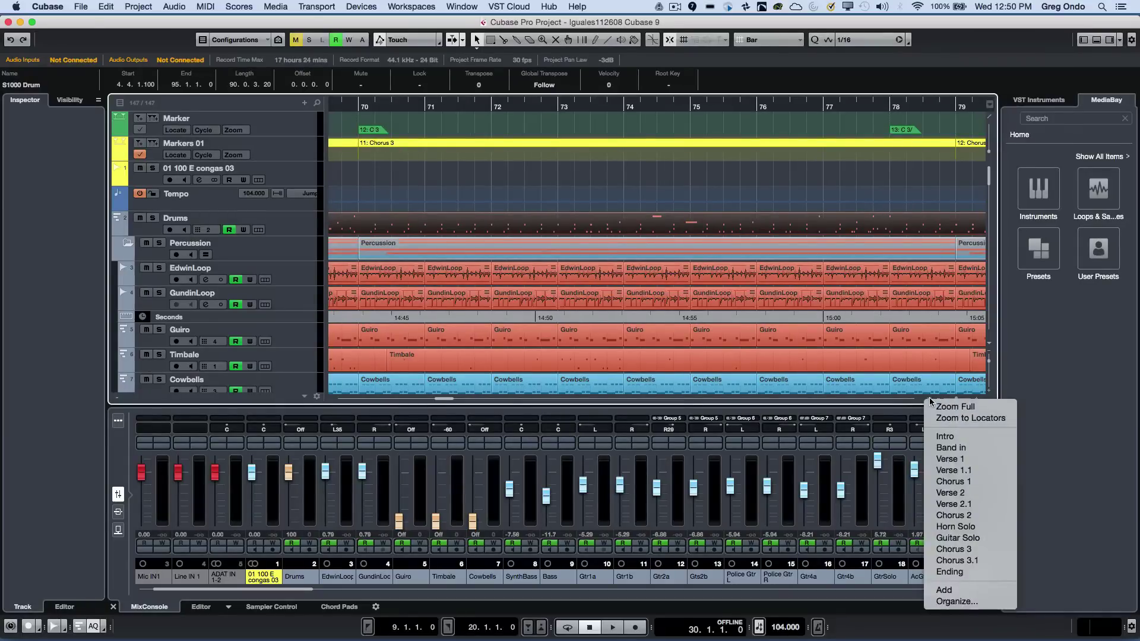
{"action": "left_click", "coordinate": [951, 493]}
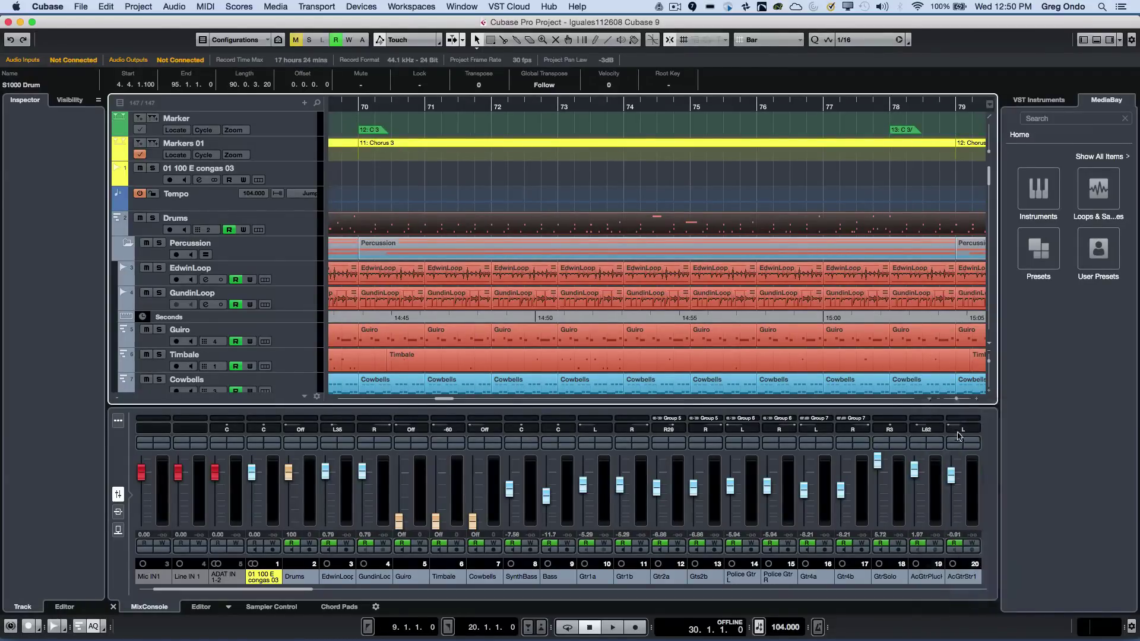
{"action": "left_click", "coordinate": [930, 402]}
{"action": "left_click", "coordinate": [954, 442]}
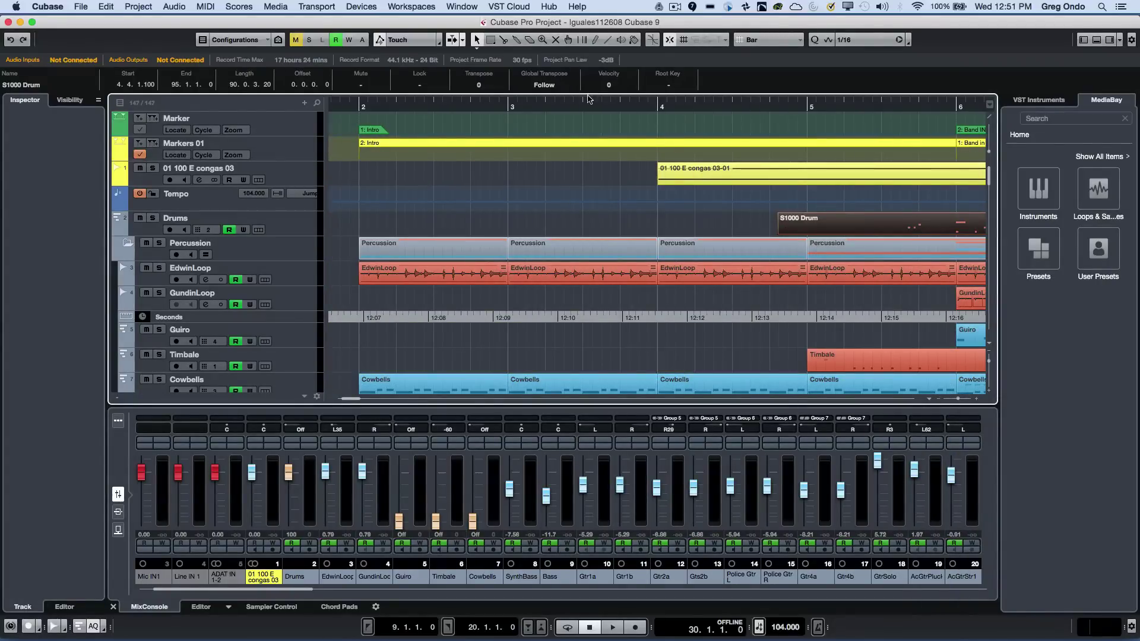
{"action": "mouse_move", "coordinate": [580, 99]}
{"action": "left_mouse_down"}
{"action": "mouse_move", "coordinate": [584, 58]}
{"action": "mouse_move", "coordinate": [596, 64]}
{"action": "mouse_move", "coordinate": [594, 106]}
{"action": "left_mouse_up"}
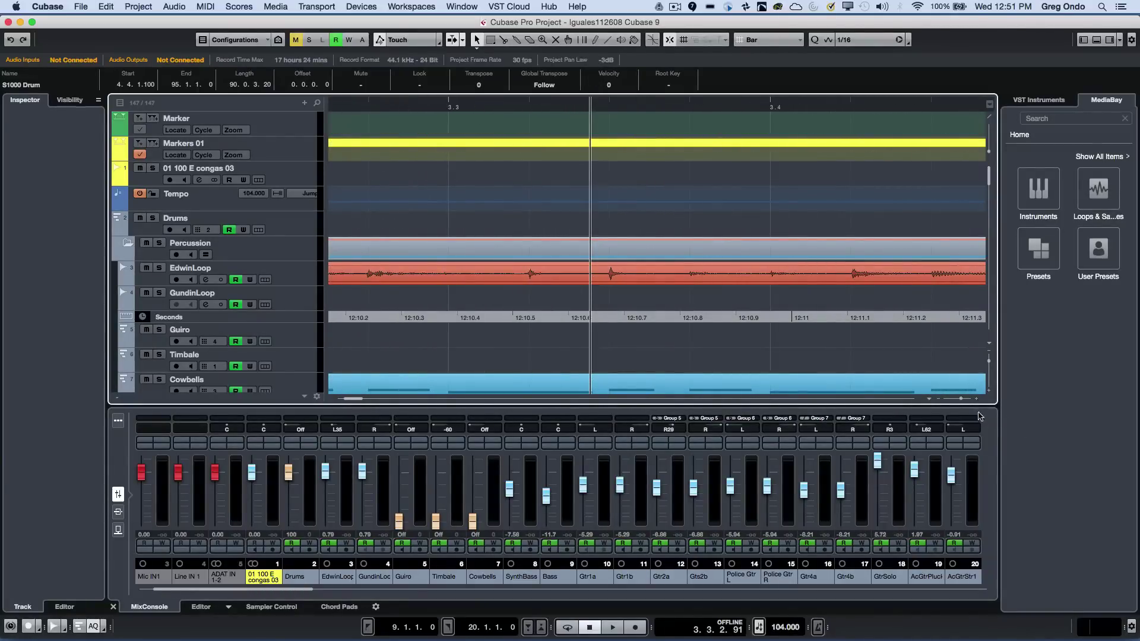
Save the current bar-3 close-up as a new zoom preset named 1
{"action": "left_click", "coordinate": [929, 401]}
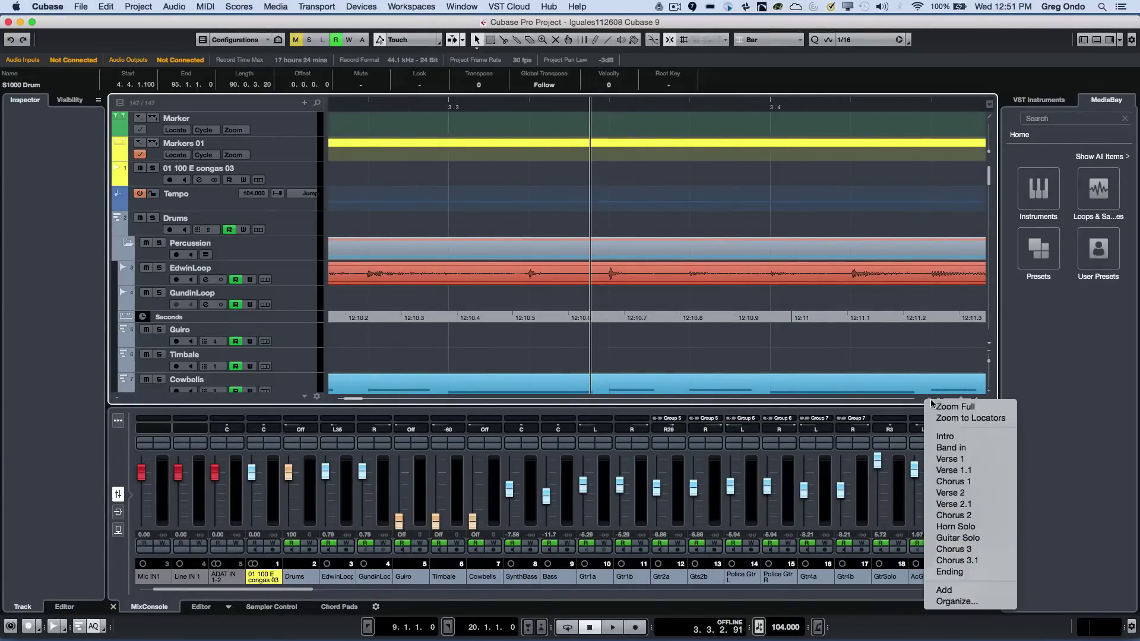
{"action": "left_click", "coordinate": [944, 590]}
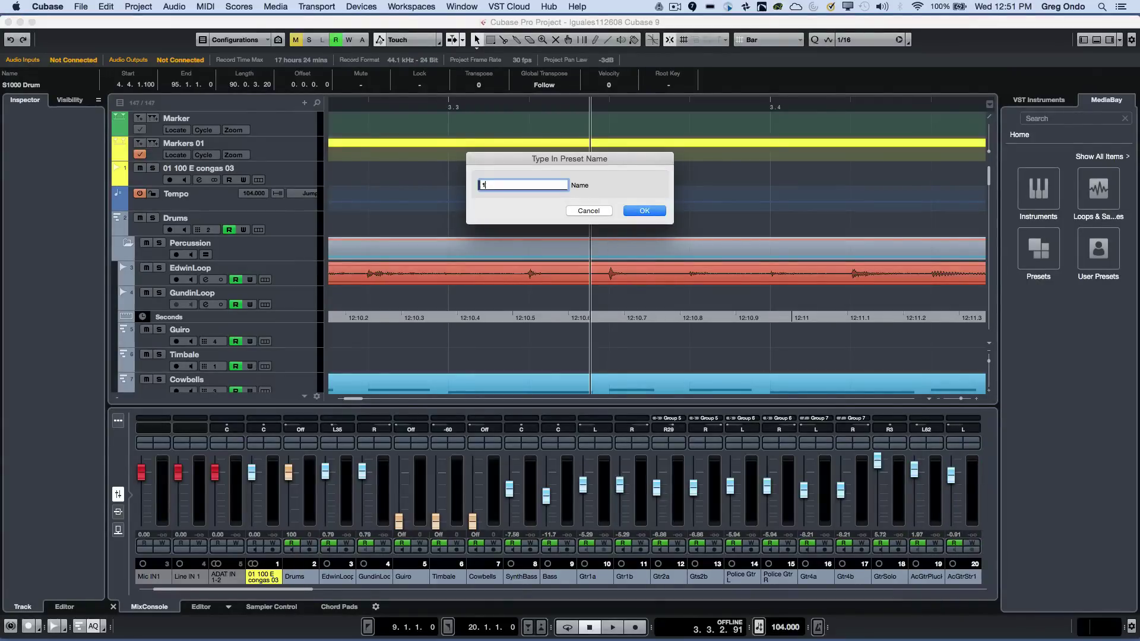
{"action": "key", "text": "Escape"}
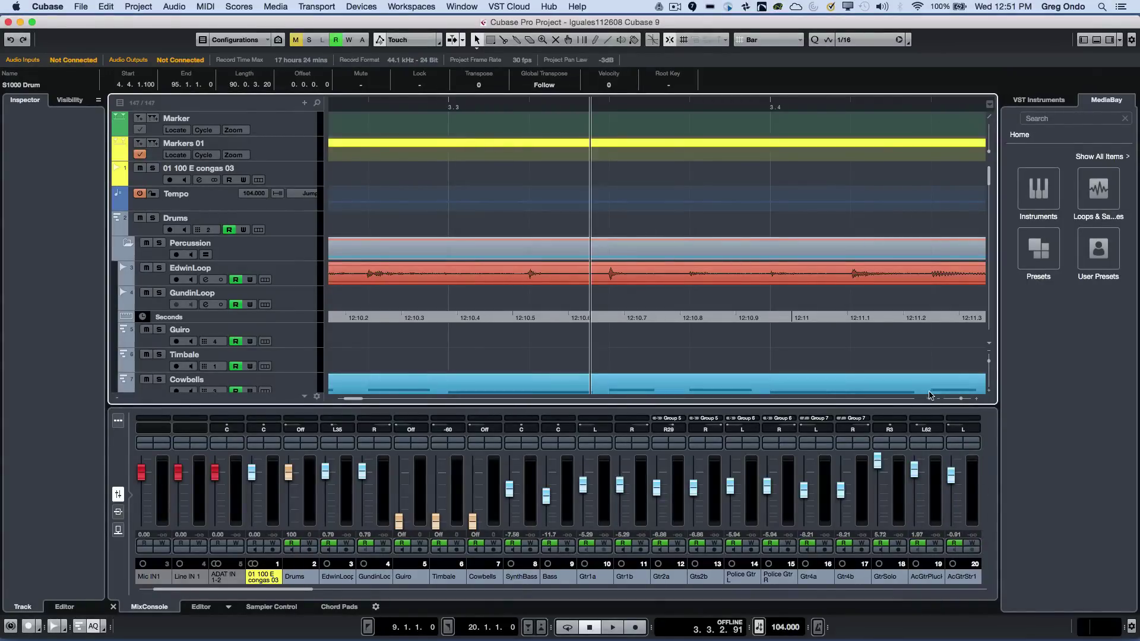
Zoom out to the full project, then recall zoom preset 1
{"action": "left_click", "coordinate": [930, 403]}
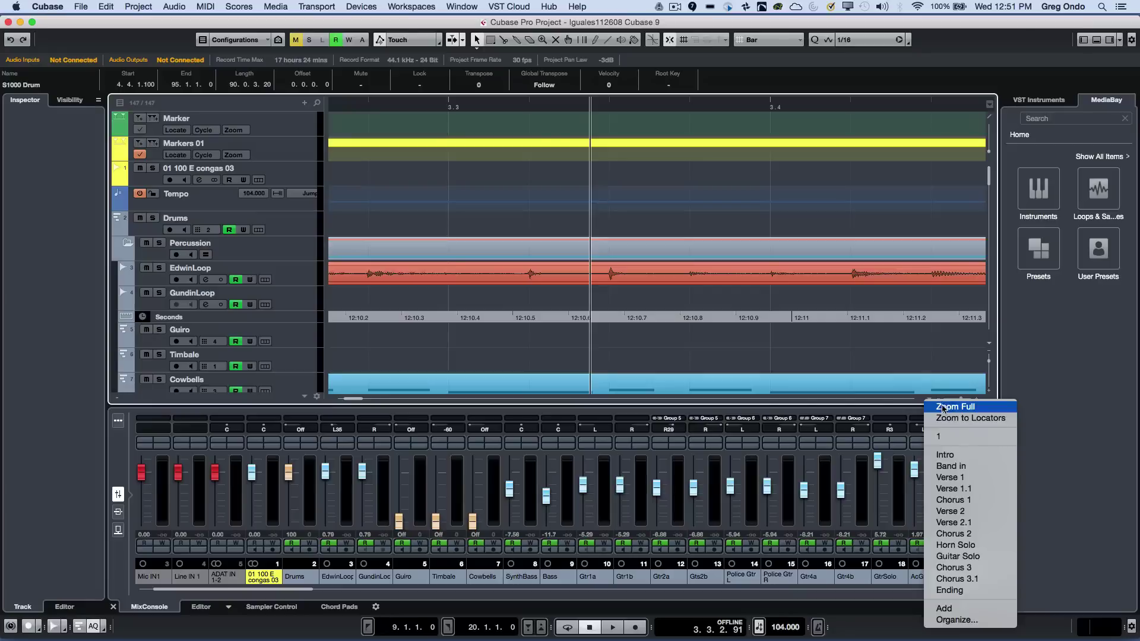
{"action": "left_click", "coordinate": [944, 404]}
{"action": "left_click", "coordinate": [930, 401]}
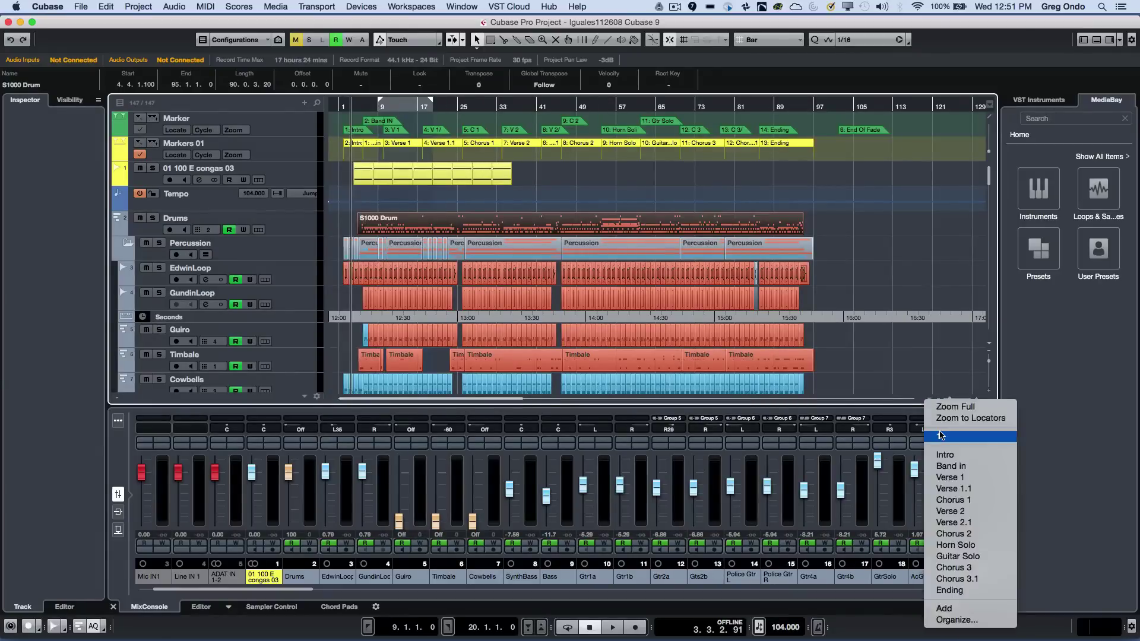
{"action": "left_click", "coordinate": [940, 435]}
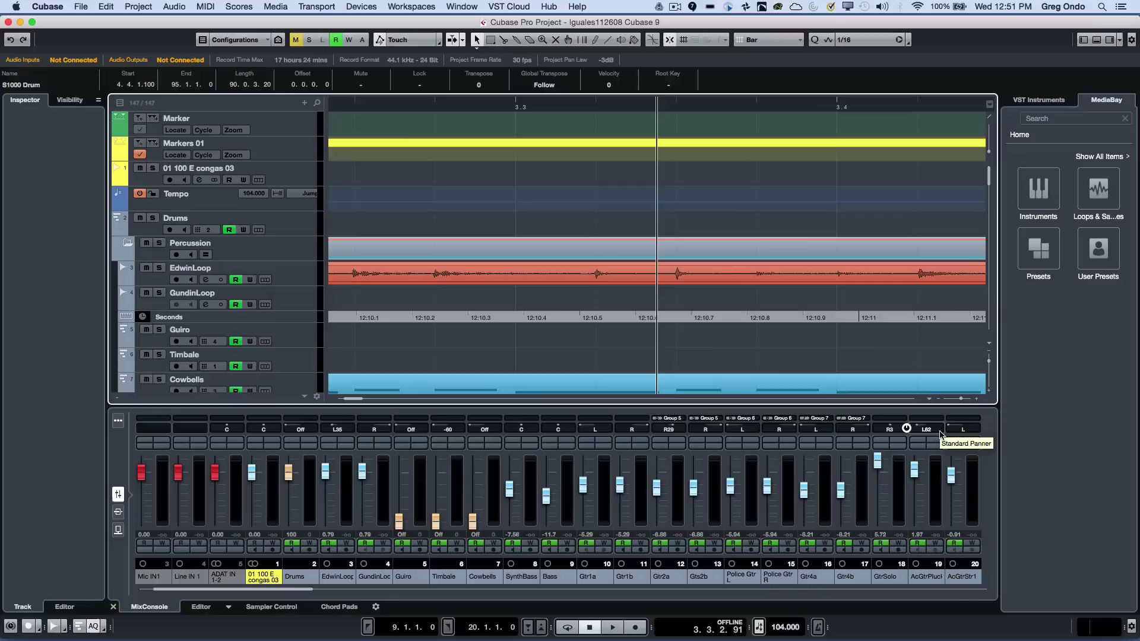
Zoom out to about 32 bars, make Drums slightly taller and EdwinLoop very tall
{"action": "key", "text": "g"}
{"action": "key", "text": "g"}
{"action": "key", "text": "g"}
{"action": "key", "text": "g"}
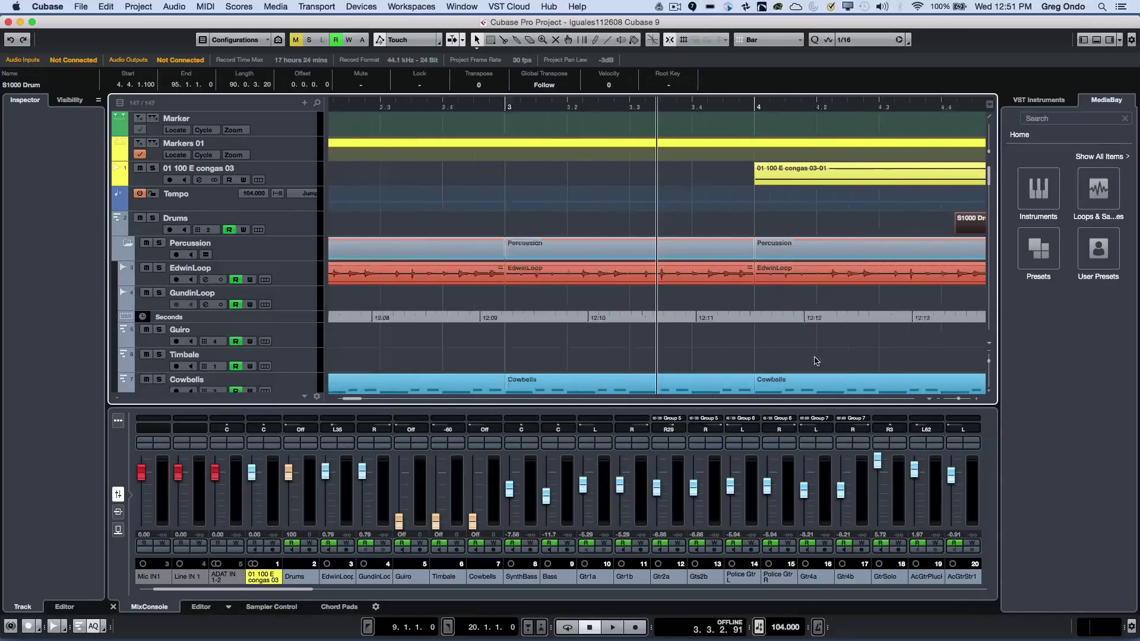
{"action": "key", "text": "g"}
{"action": "key", "text": "g"}
{"action": "key", "text": "g"}
{"action": "key", "text": "g"}
{"action": "key", "text": "g"}
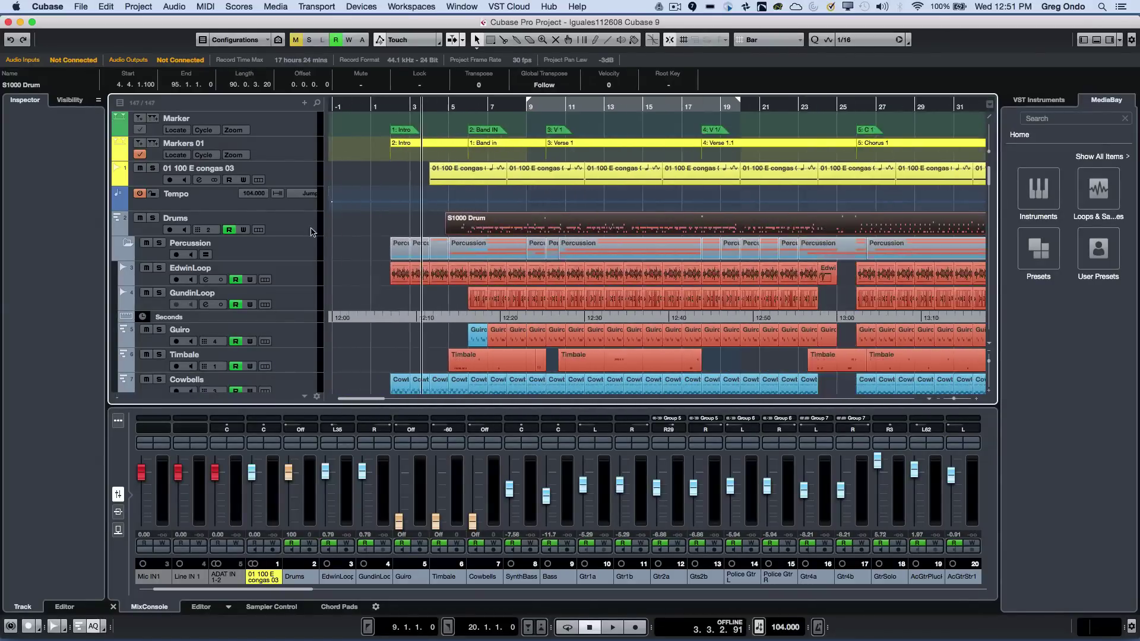
{"action": "mouse_move", "coordinate": [279, 235]}
{"action": "left_mouse_down"}
{"action": "mouse_move", "coordinate": [279, 356]}
{"action": "mouse_move", "coordinate": [298, 241]}
{"action": "left_mouse_up"}
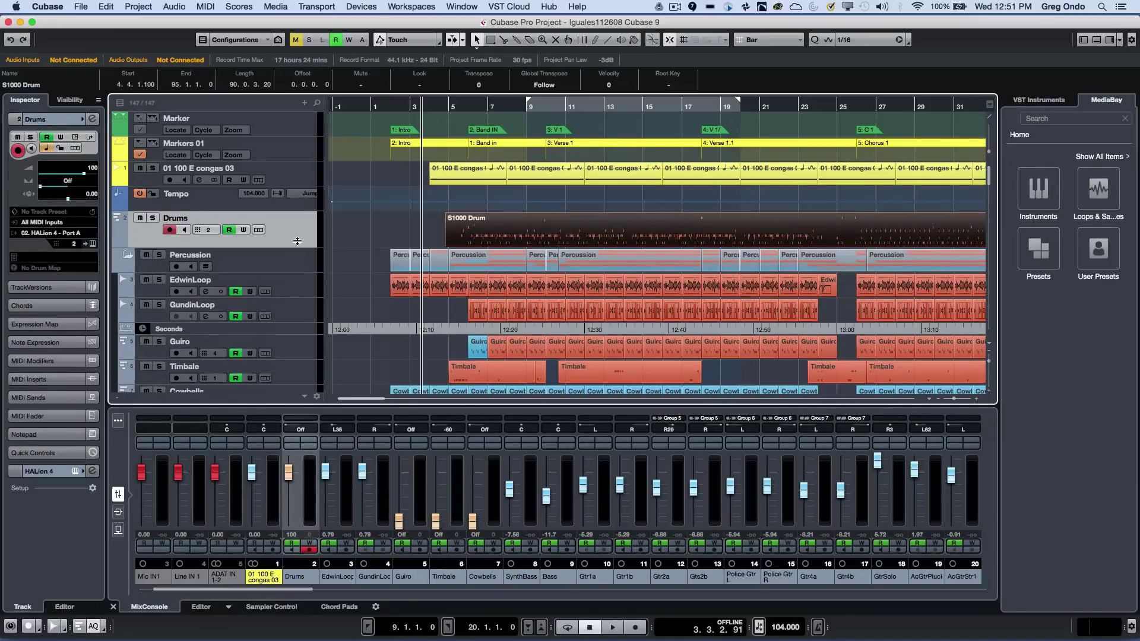
{"action": "left_click", "coordinate": [290, 297]}
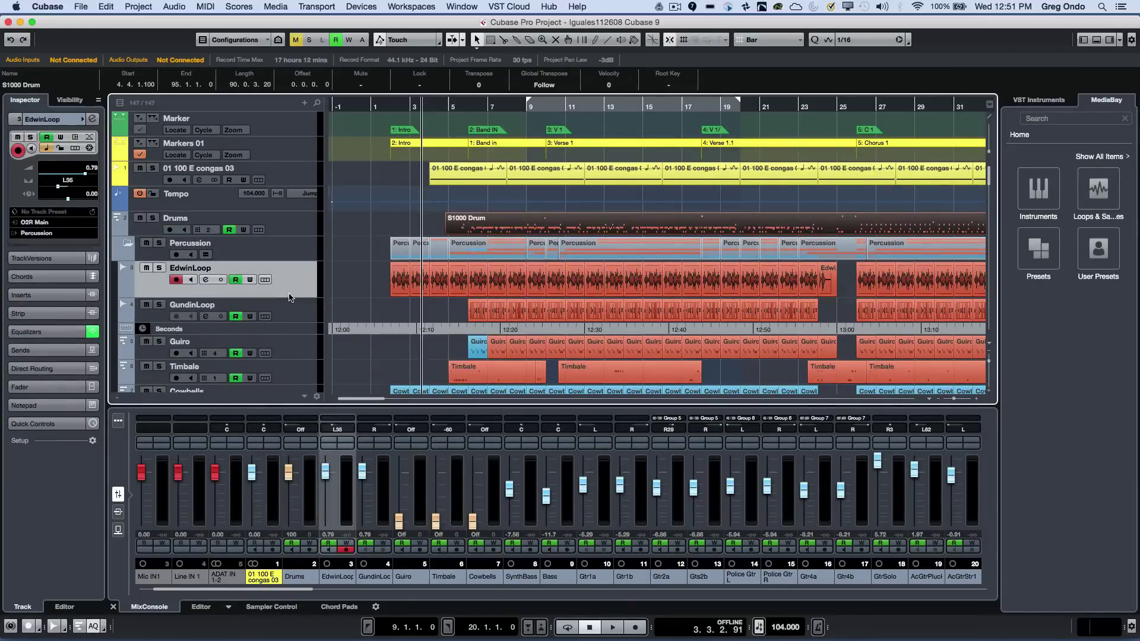
{"action": "left_click_drag", "start_coordinate": [291, 298], "coordinate": [306, 226]}
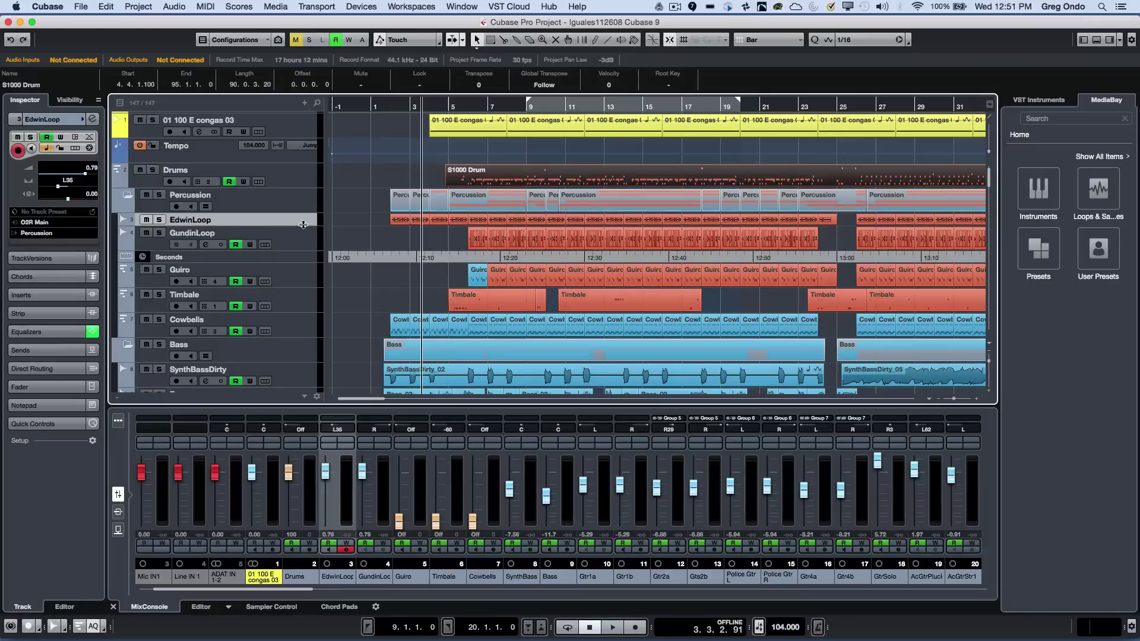
Resize all track heights together, then select Cowbells and make all track rows taller
{"action": "mouse_move", "coordinate": [303, 224]}
{"action": "left_mouse_down"}
{"action": "mouse_move", "coordinate": [302, 246]}
{"action": "mouse_move", "coordinate": [301, 229]}
{"action": "left_mouse_up"}
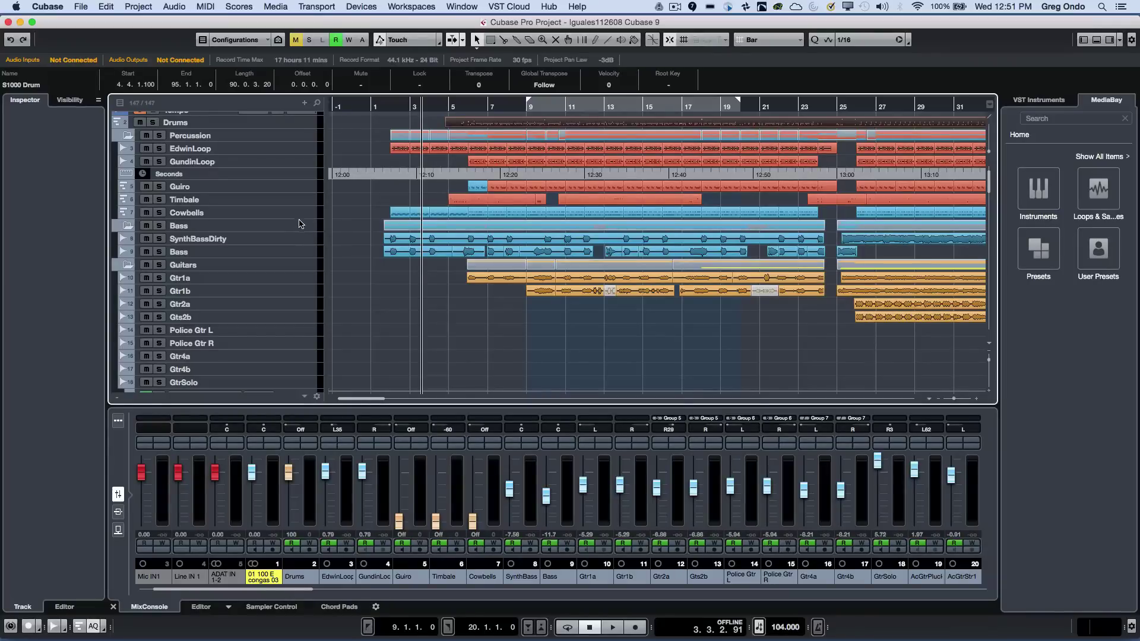
{"action": "left_click", "coordinate": [299, 217]}
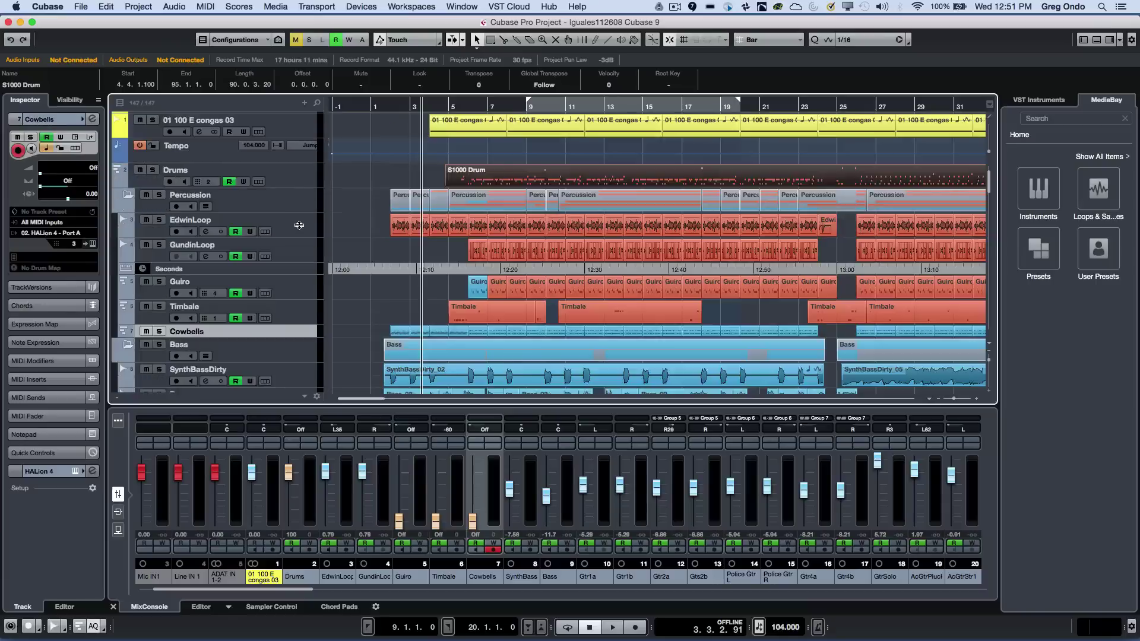
{"action": "key", "text": "super+Down"}
Change the Edit menu's zoom options and resize the EdwinLoop track height
{"action": "left_click", "coordinate": [105, 7]}
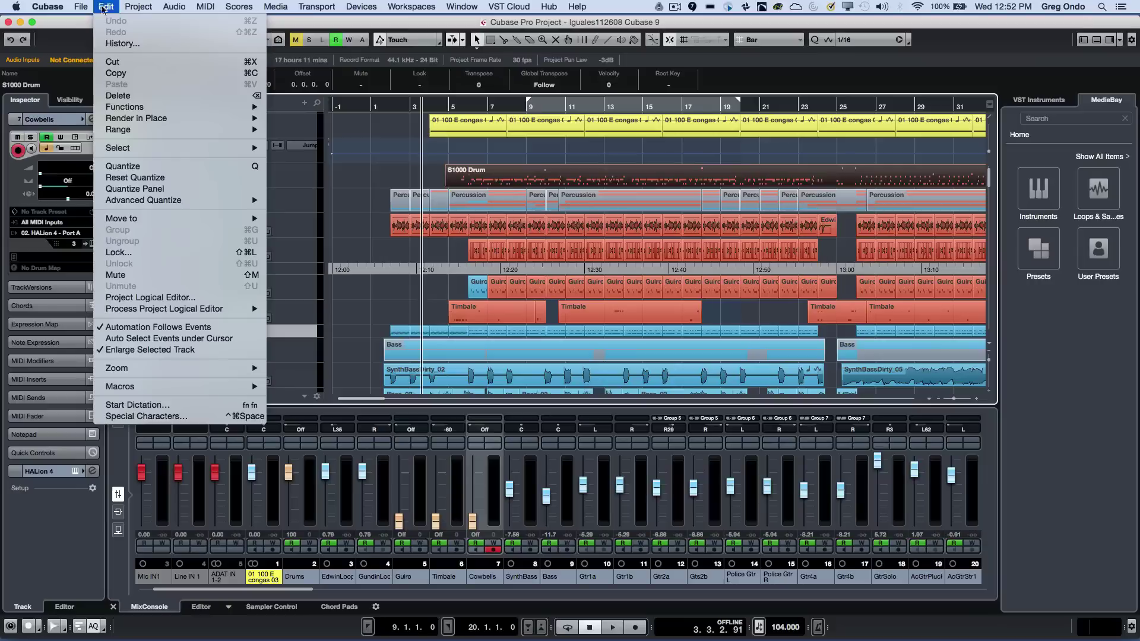
{"action": "mouse_move", "coordinate": [123, 369]}
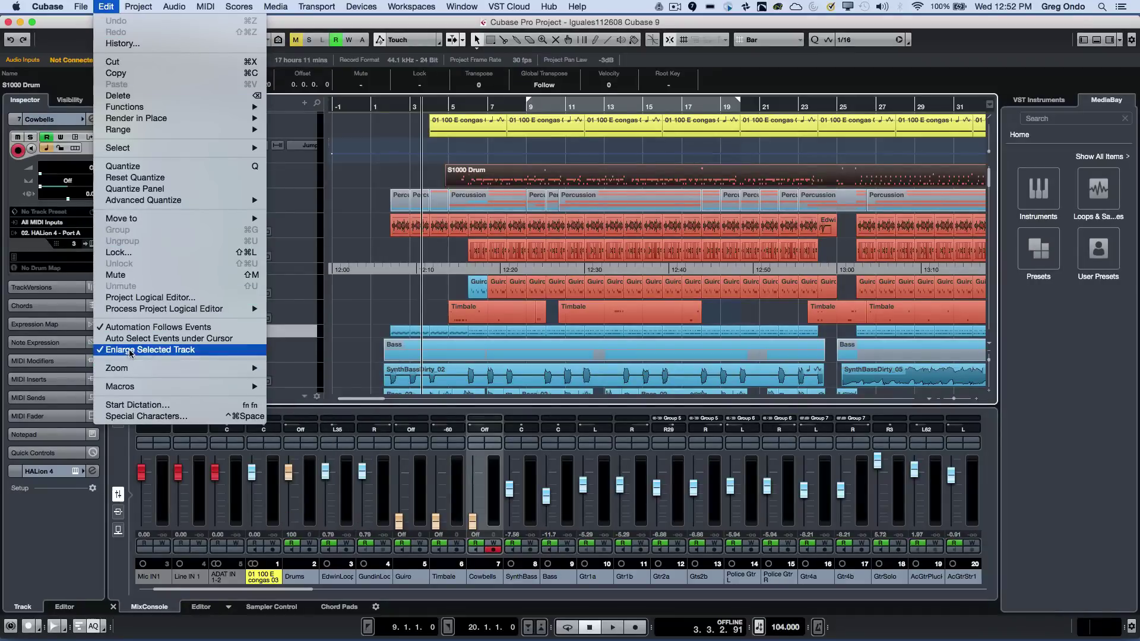
{"action": "left_click", "coordinate": [380, 213]}
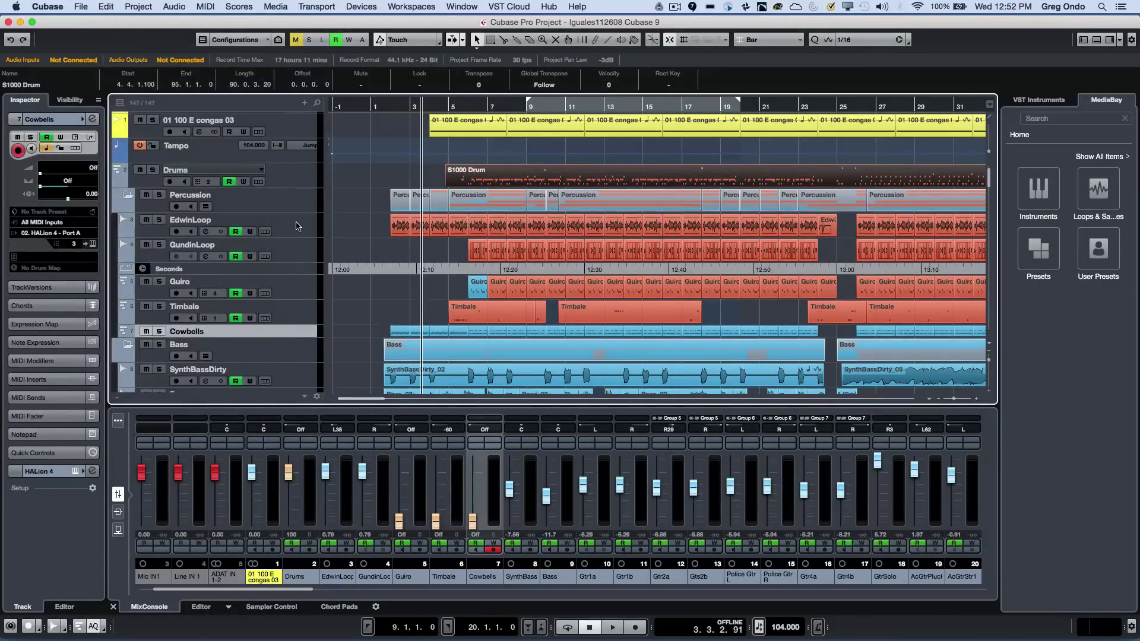
{"action": "left_click_drag", "start_coordinate": [299, 237], "coordinate": [297, 273]}
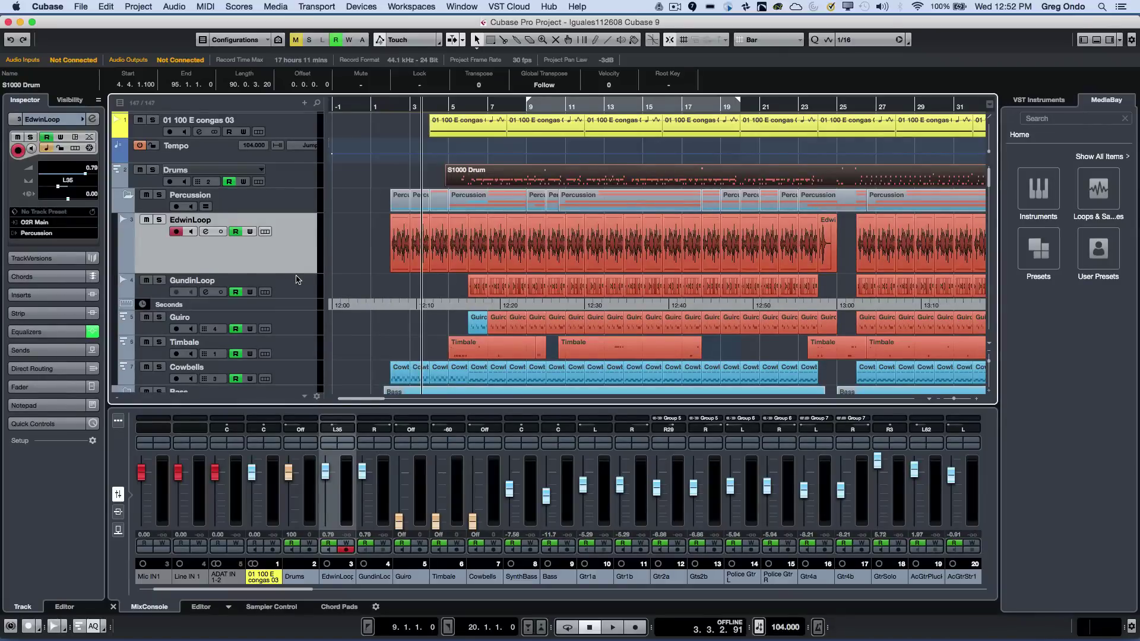
Step the selection through Percussion, Guiro, Cowbells and Gtr1a, back to EdwinLoop's next event
{"action": "key", "text": "Up"}
{"action": "key", "text": "Down"}
{"action": "key", "text": "Down"}
{"action": "key", "text": "Down"}
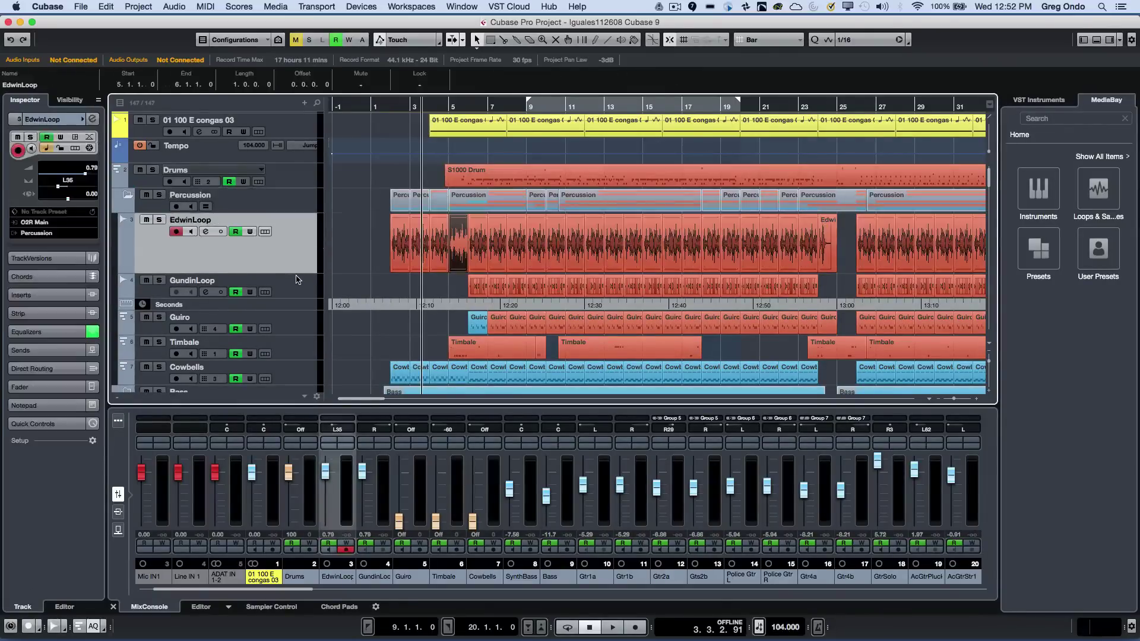
{"action": "key", "text": "Down"}
{"action": "key", "text": "Down"}
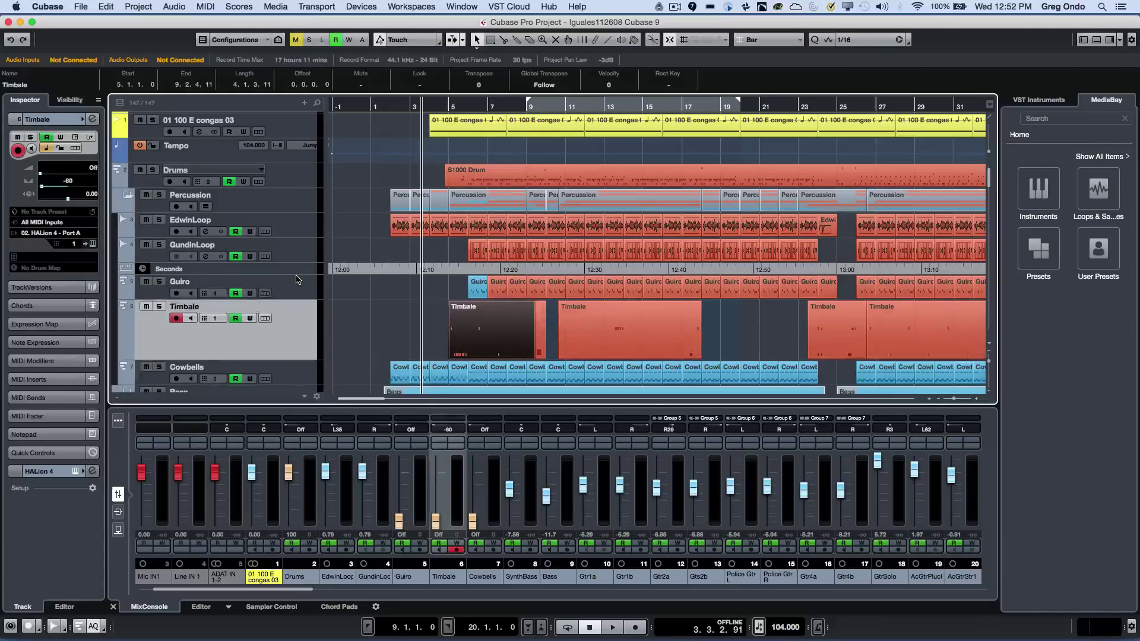
{"action": "key", "text": "Down"}
{"action": "key", "text": "Down"}
{"action": "key", "text": "Down"}
{"action": "key", "text": "Down"}
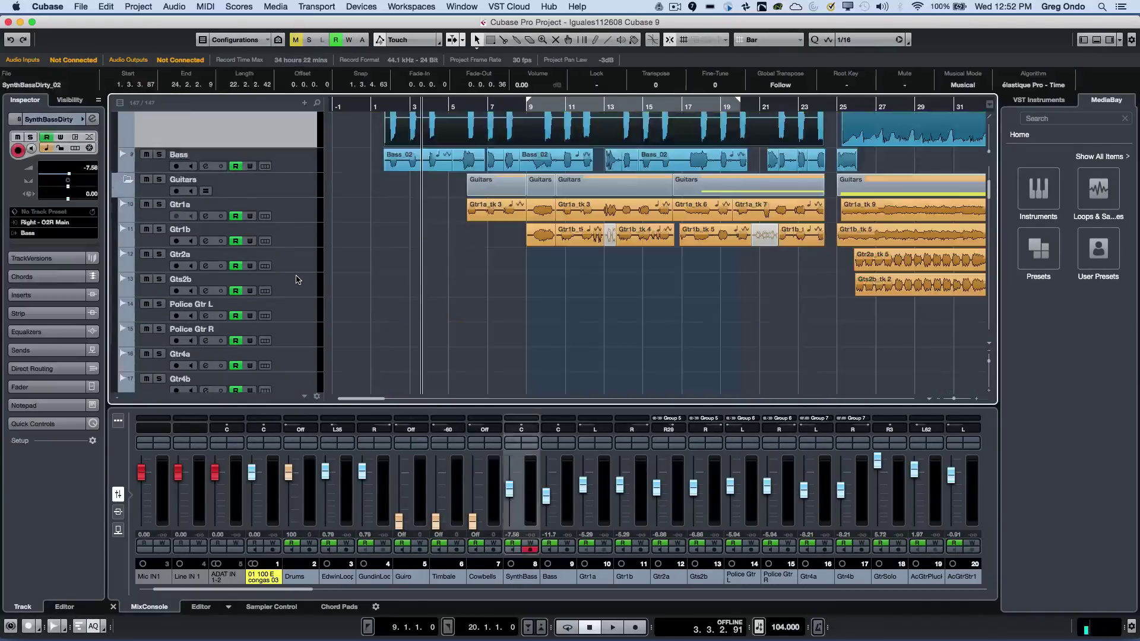
{"action": "key", "text": "Up"}
{"action": "key", "text": "Up"}
{"action": "key", "text": "Up"}
{"action": "key", "text": "Up"}
{"action": "key", "text": "Up"}
{"action": "key", "text": "Up"}
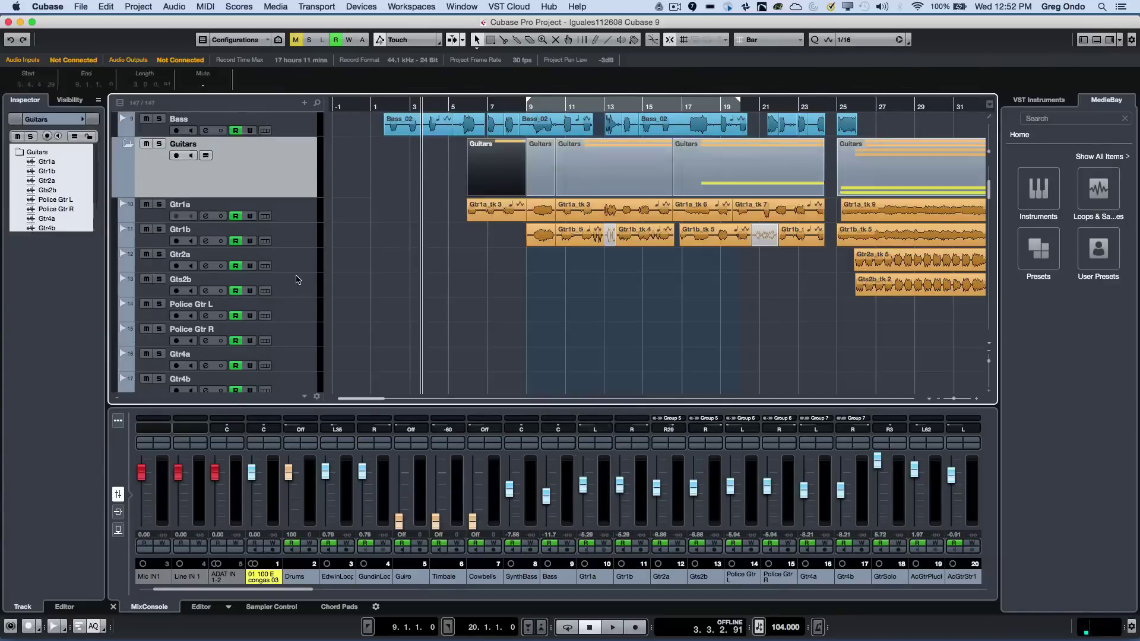
{"action": "key", "text": "Up"}
{"action": "key", "text": "Up"}
{"action": "key", "text": "Up"}
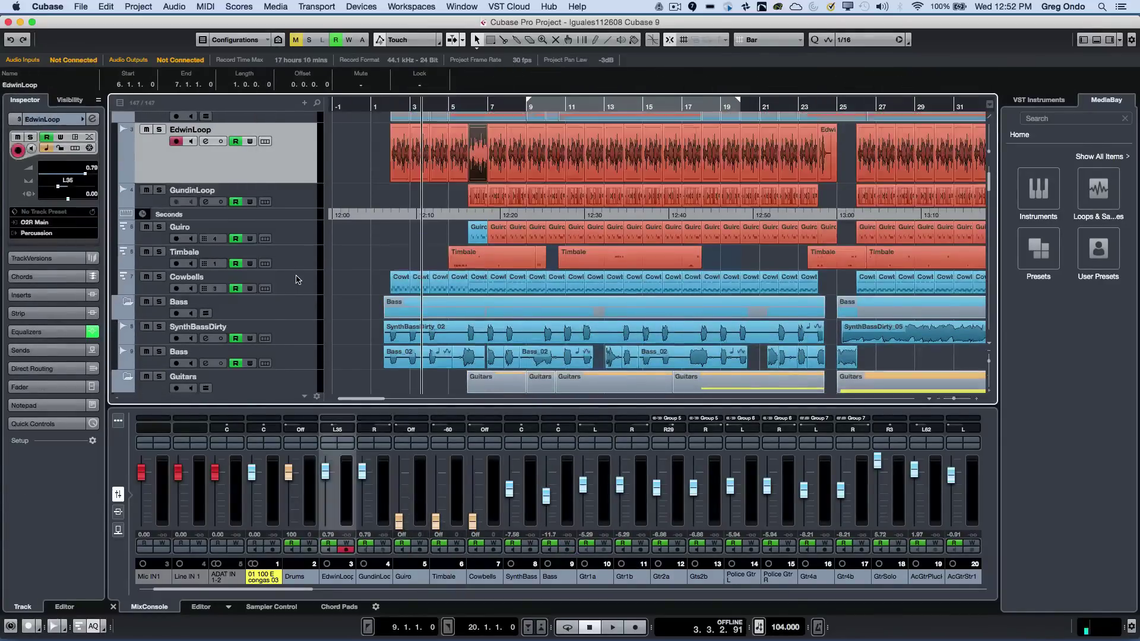
{"action": "key", "text": "Down"}
{"action": "key", "text": "Right"}
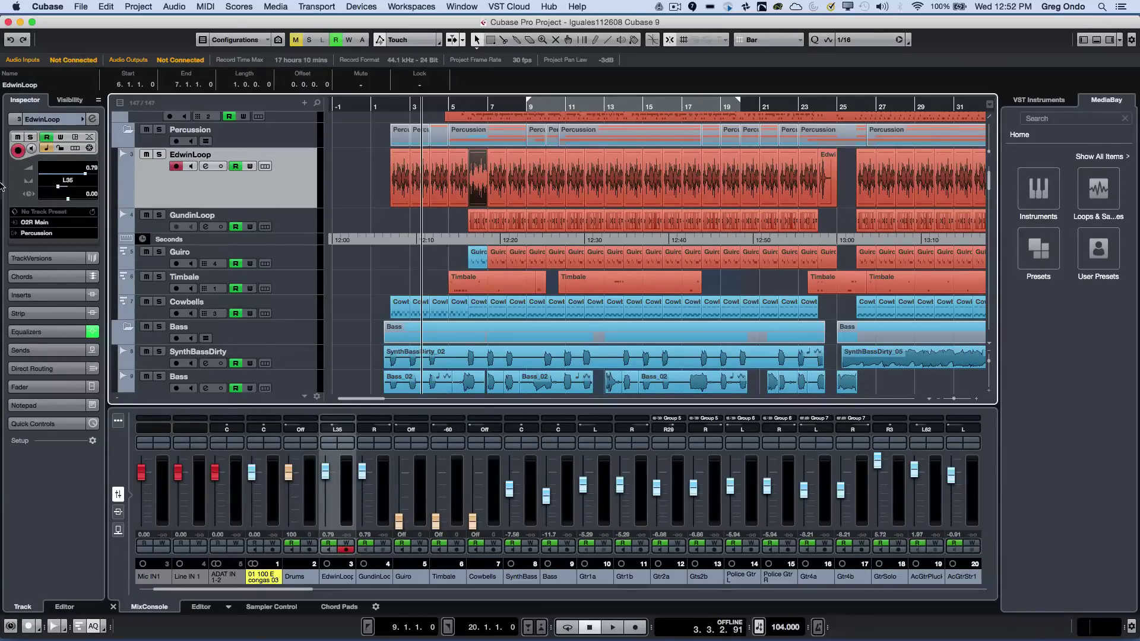
Turn off Edit > Enlarge Selected Track so EdwinLoop returns to normal height
{"action": "left_click", "coordinate": [105, 7]}
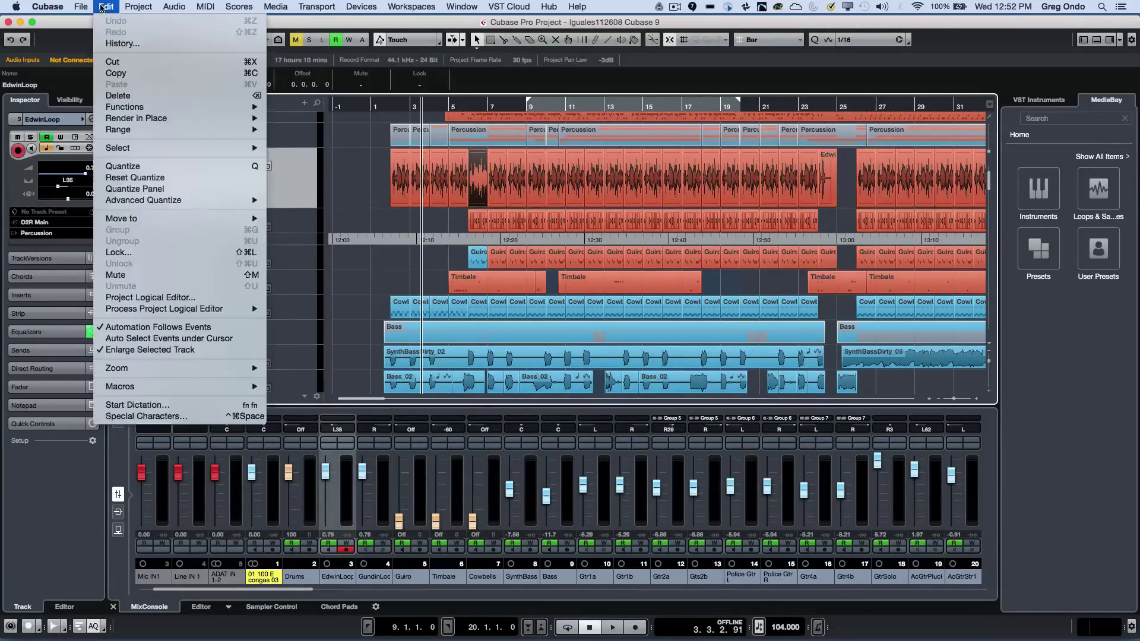
{"action": "mouse_move", "coordinate": [119, 370]}
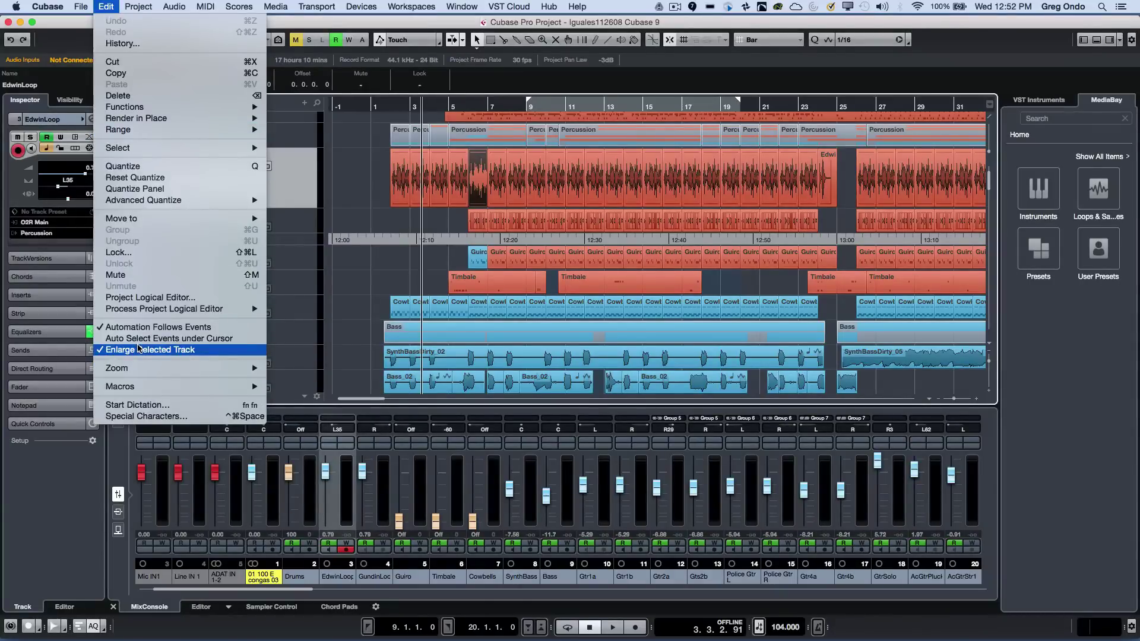
{"action": "left_click", "coordinate": [138, 349]}
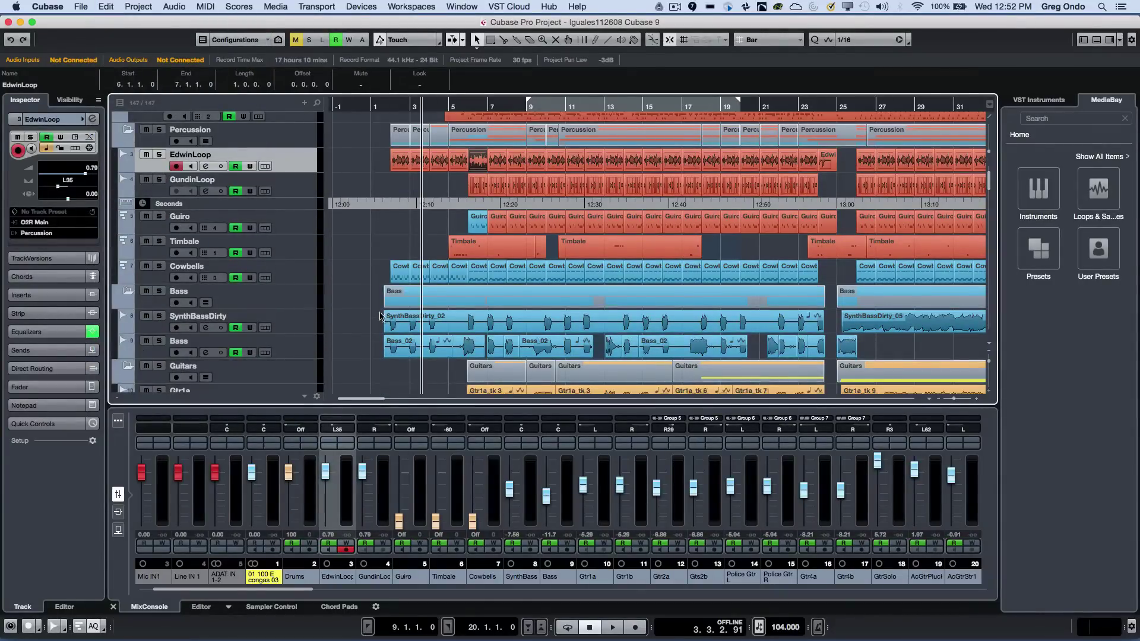
{"action": "scroll", "coordinate": [380, 316], "scroll_direction": "up", "scroll_amount": 5}
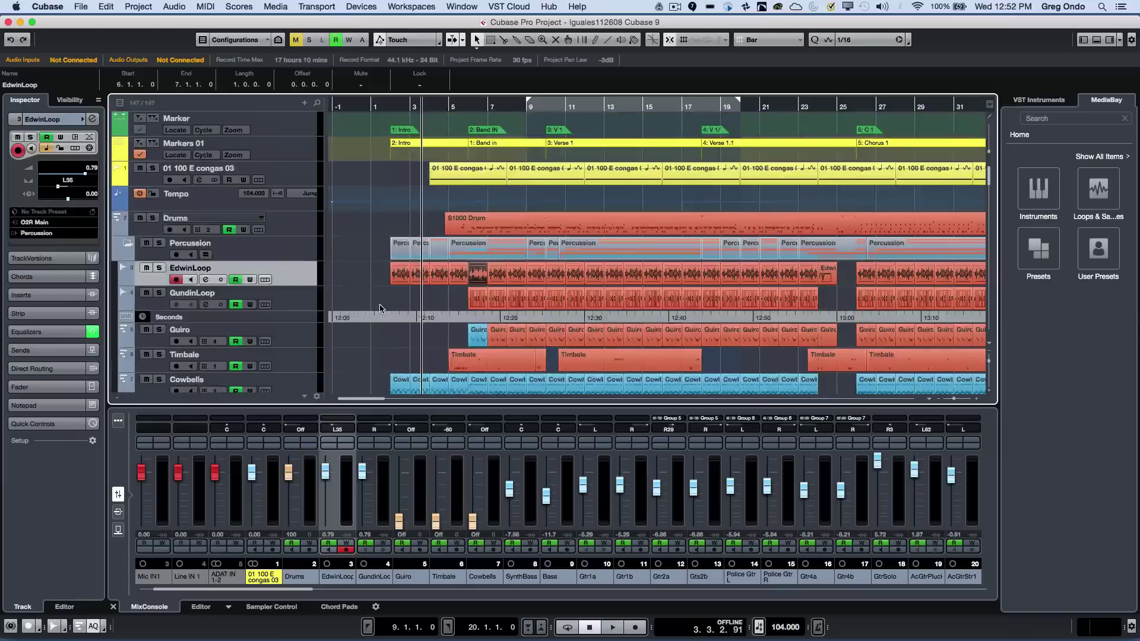
Make the 01 100 E congas 03 track taller and magnify its waveform amplitude
{"action": "left_click", "coordinate": [294, 186]}
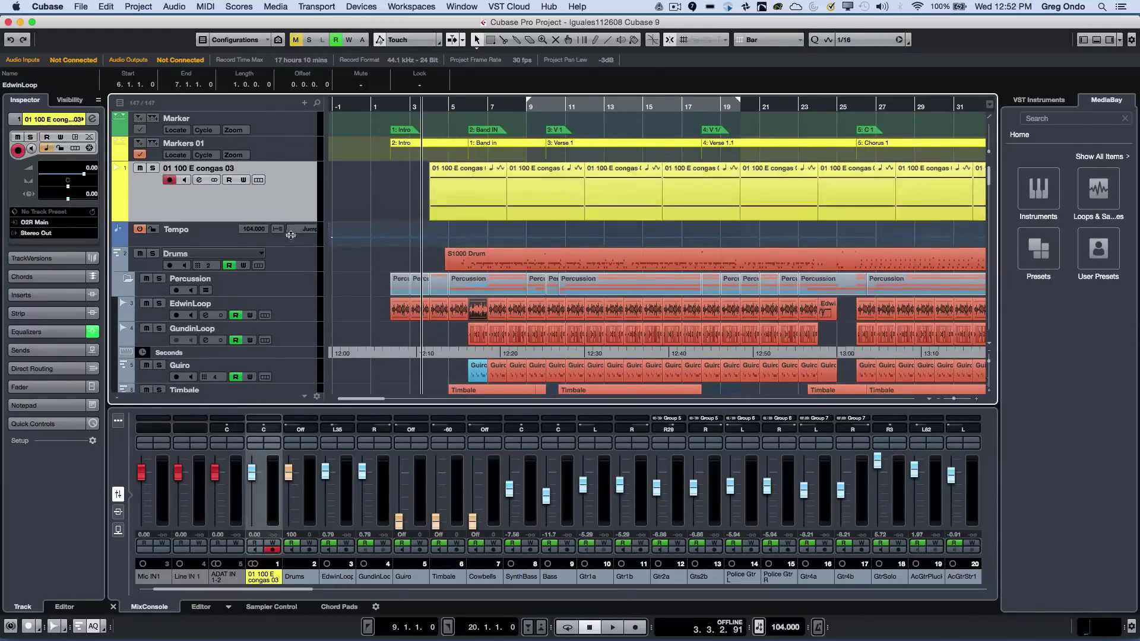
{"action": "left_click_drag", "start_coordinate": [290, 235], "coordinate": [290, 245]}
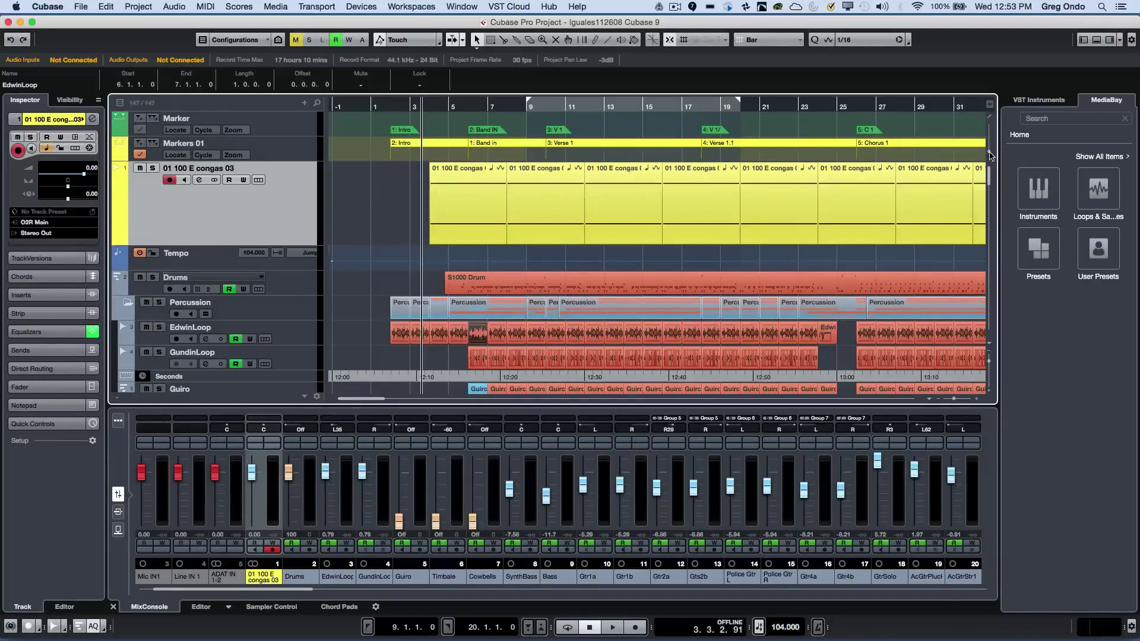
{"action": "left_click_drag", "start_coordinate": [990, 146], "coordinate": [991, 137]}
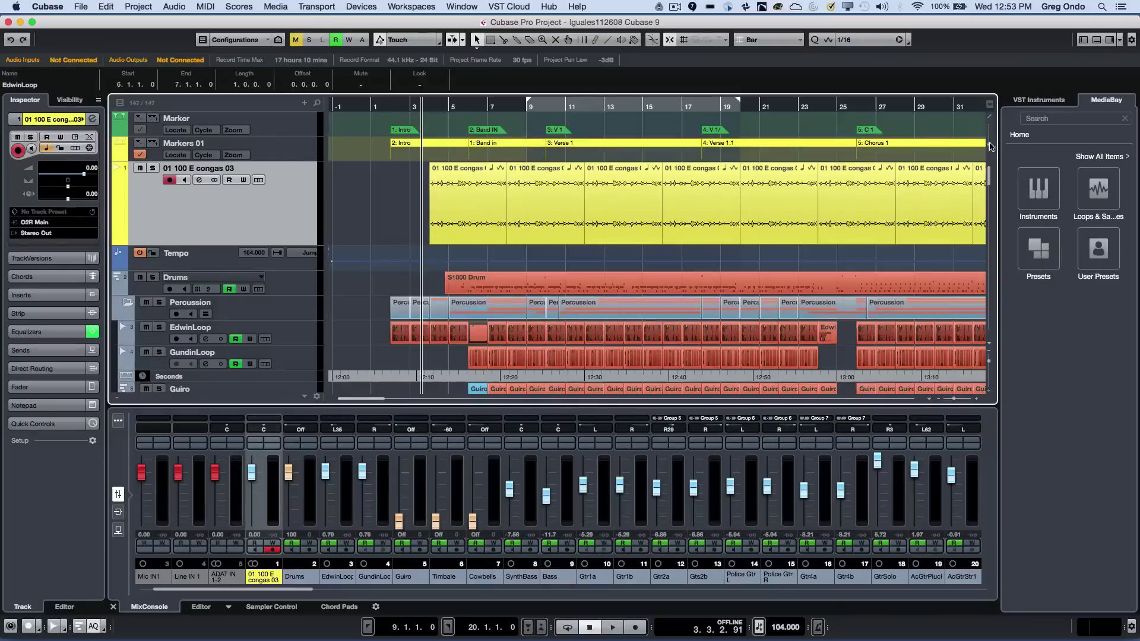
{"action": "mouse_move", "coordinate": [991, 140]}
{"action": "left_mouse_down"}
{"action": "mouse_move", "coordinate": [989, 152]}
{"action": "mouse_move", "coordinate": [989, 138]}
{"action": "left_mouse_up"}
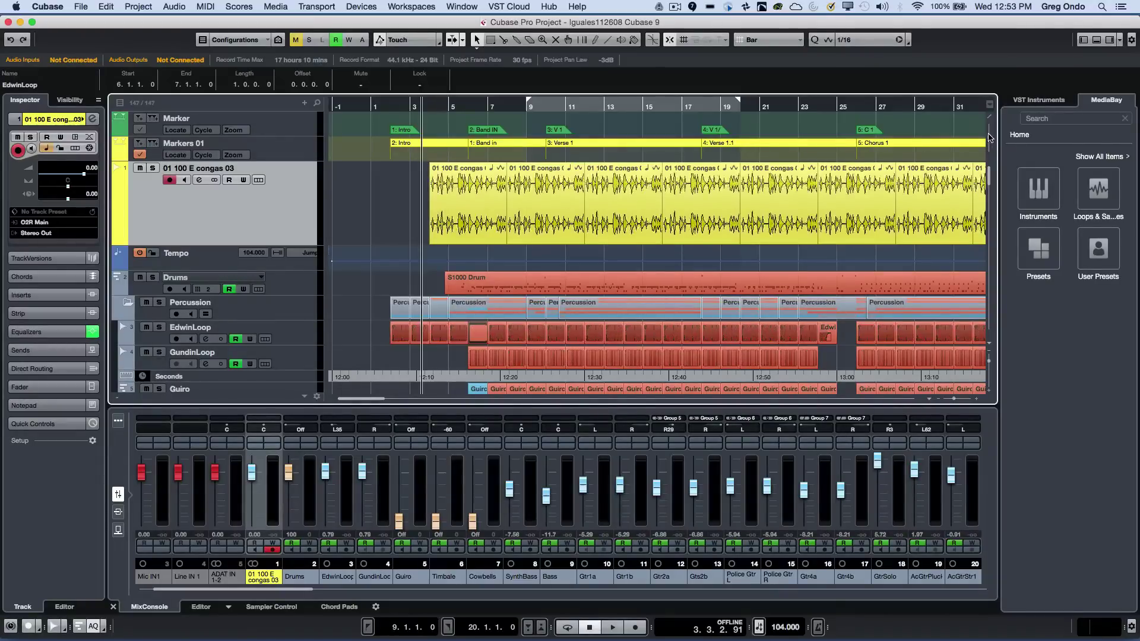